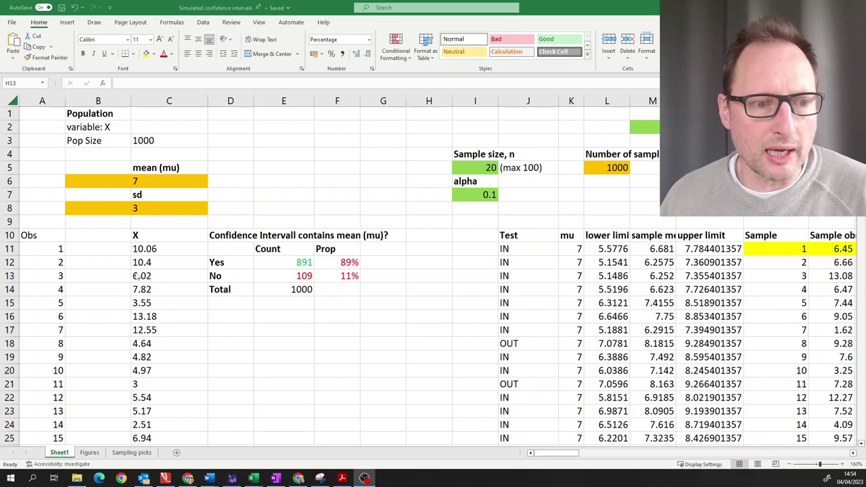
Review the simulated X value formulas and the population mean of 7.
click(150, 263)
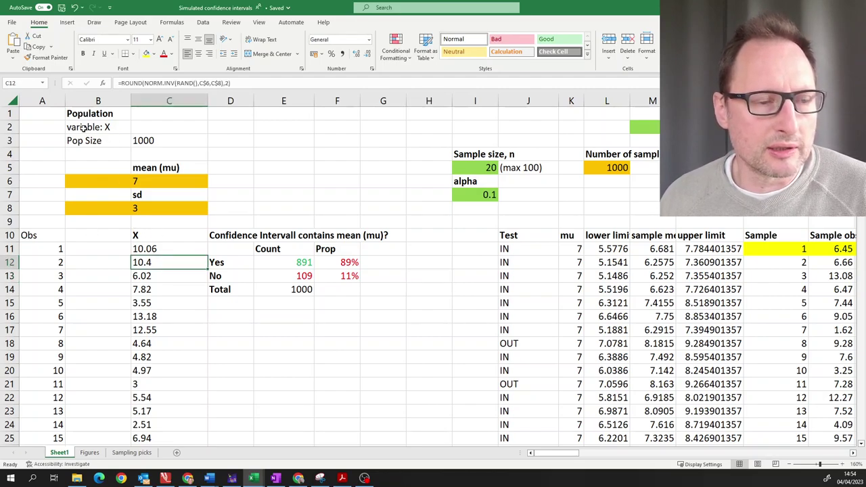
click(82, 129)
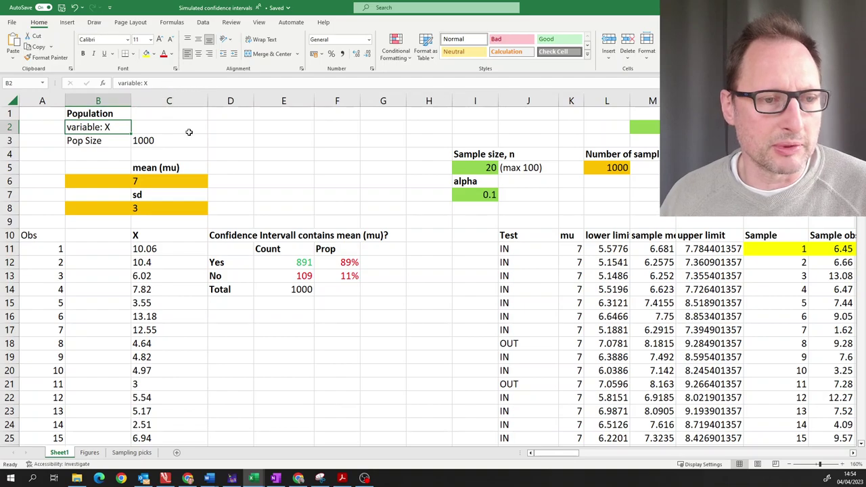
click(164, 181)
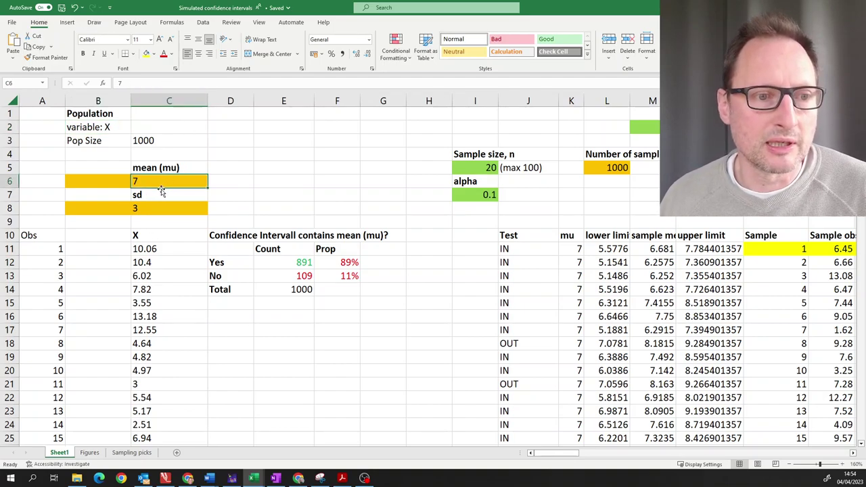
drag(149, 249, 169, 131)
click(308, 233)
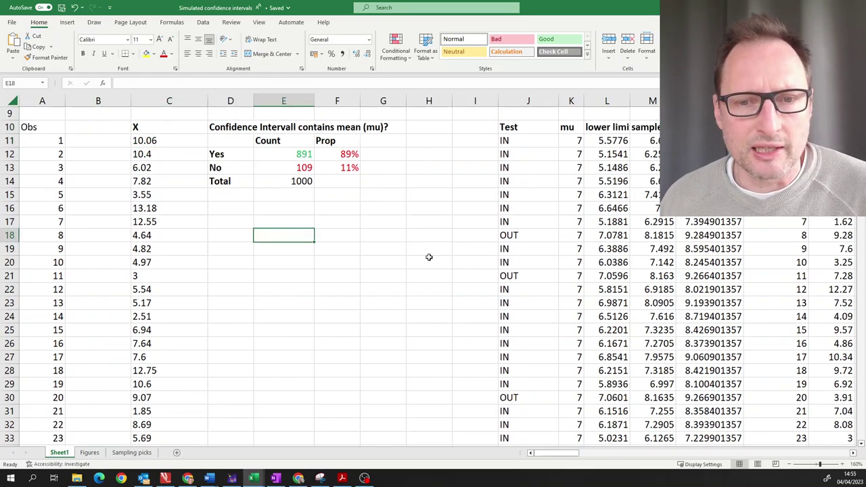
scroll(433, 251, up, 3)
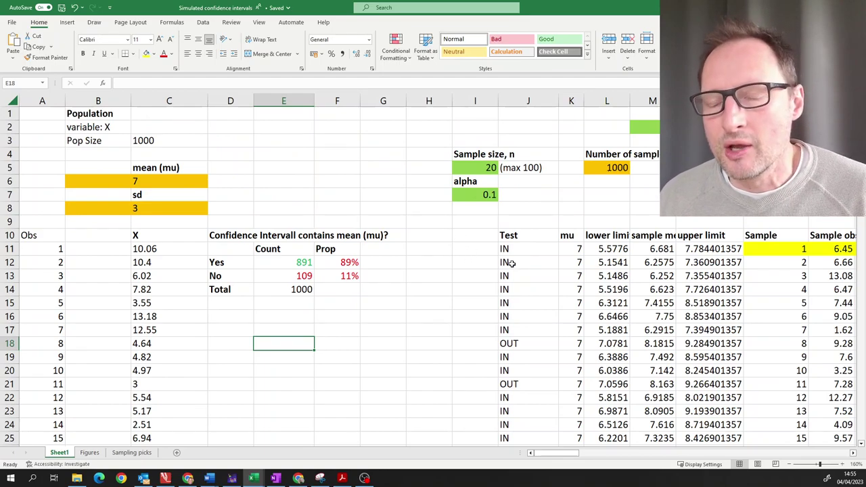
Inspect the sample observation lookup formulas, the first sample's number and the sample size of 20.
click(815, 255)
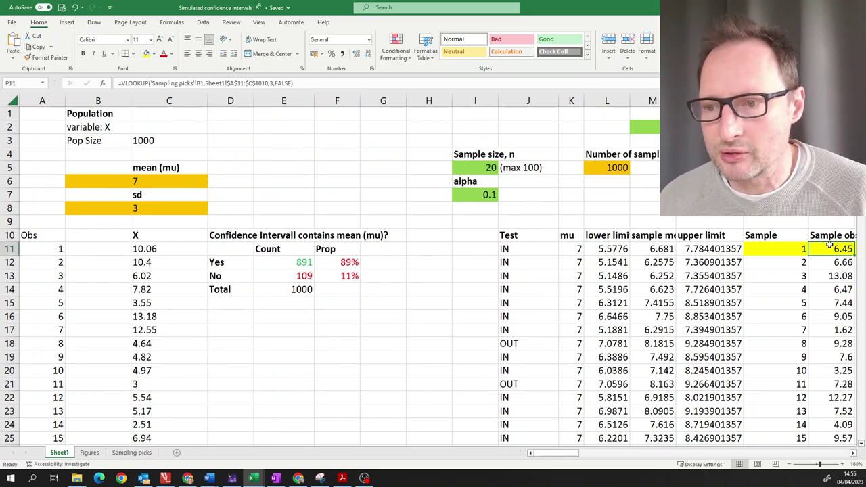
click(852, 453)
click(853, 453)
click(853, 453)
click(853, 453)
click(540, 251)
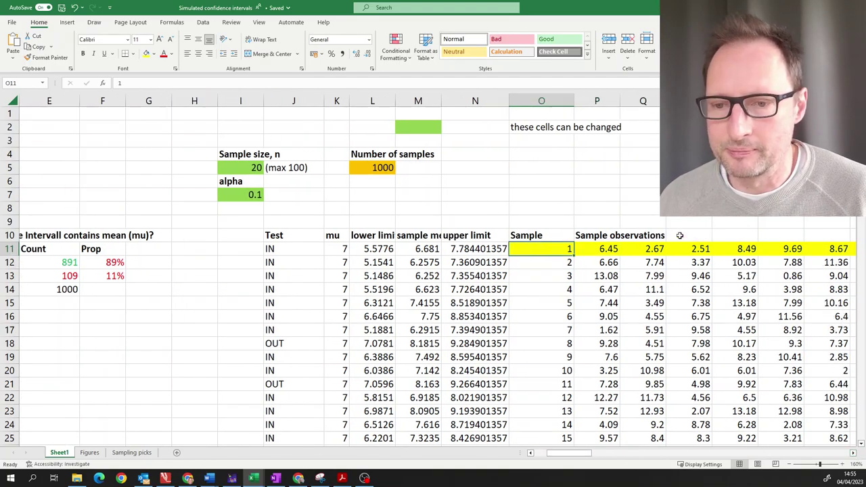
click(240, 169)
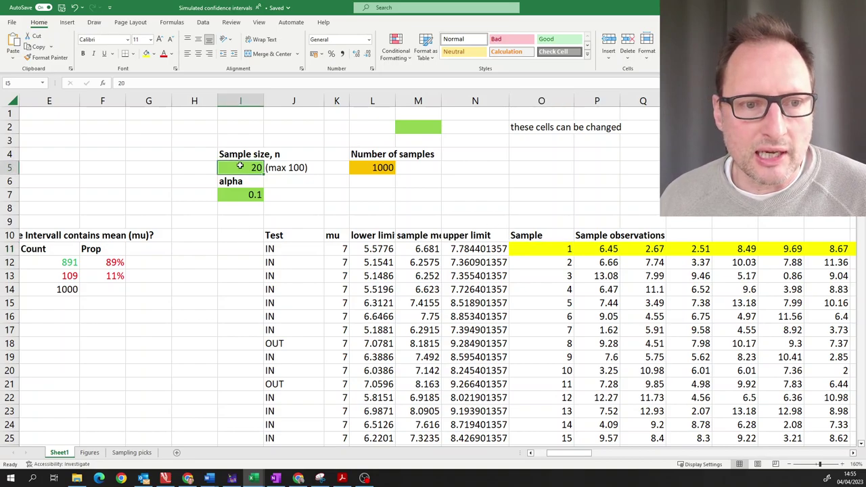
drag(572, 453, 559, 453)
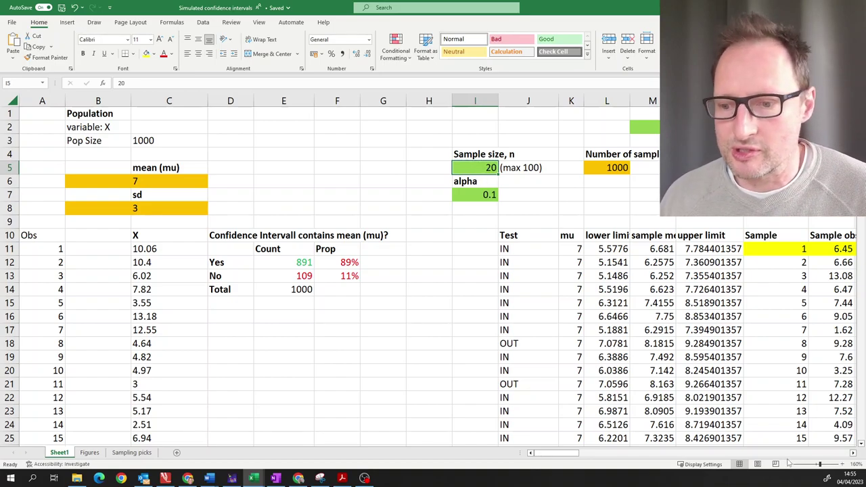
drag(563, 453, 619, 454)
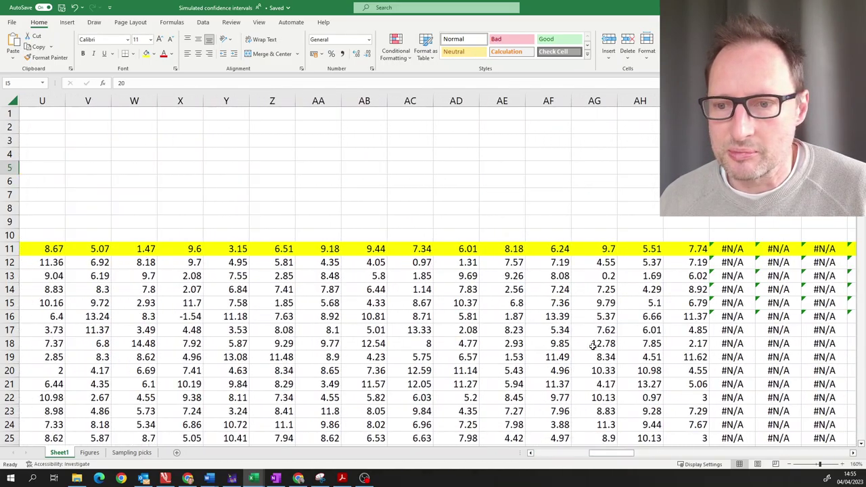
drag(667, 254, 212, 249)
scroll(69, 325, left, 4)
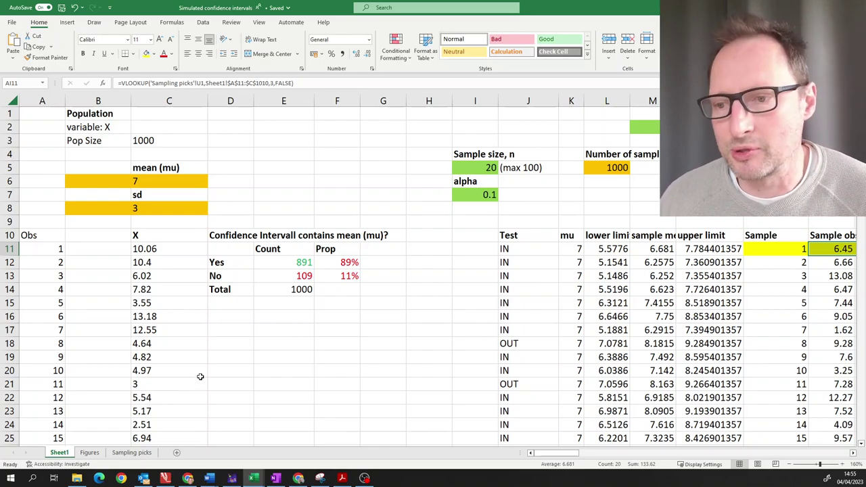
Check M11's AVERAGEIF formula, then circle the first sample mean 6.681 in pink ink.
mouse_move(568, 457)
mouse_down()
mouse_move(622, 457)
mouse_move(571, 451)
mouse_up()
click(580, 252)
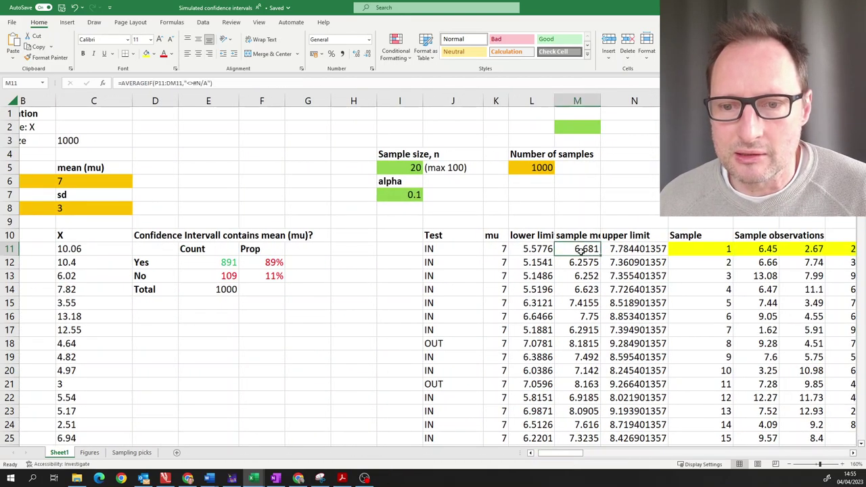
double_click(581, 251)
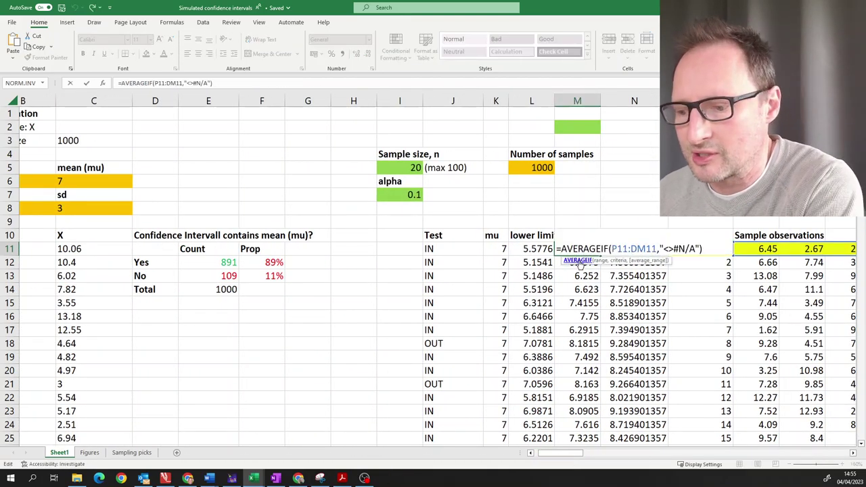
key(Escape)
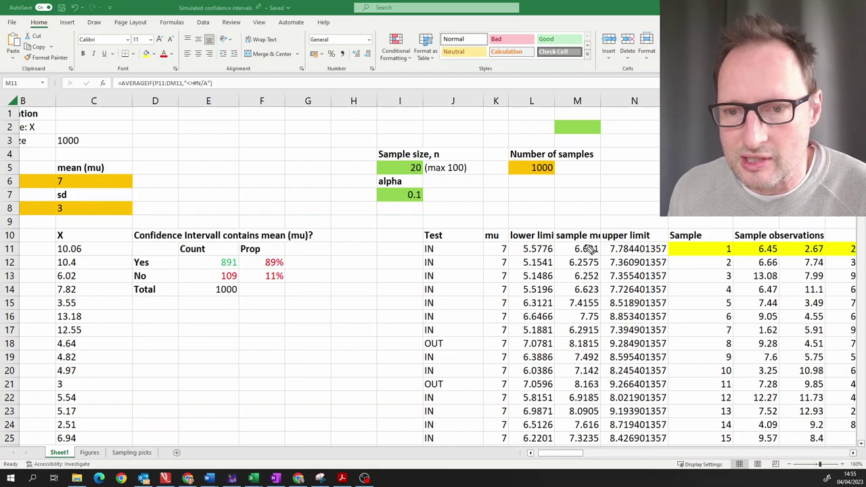
mouse_move(571, 240)
mouse_down()
mouse_move(580, 257)
mouse_move(604, 250)
mouse_move(589, 236)
mouse_move(581, 241)
mouse_up()
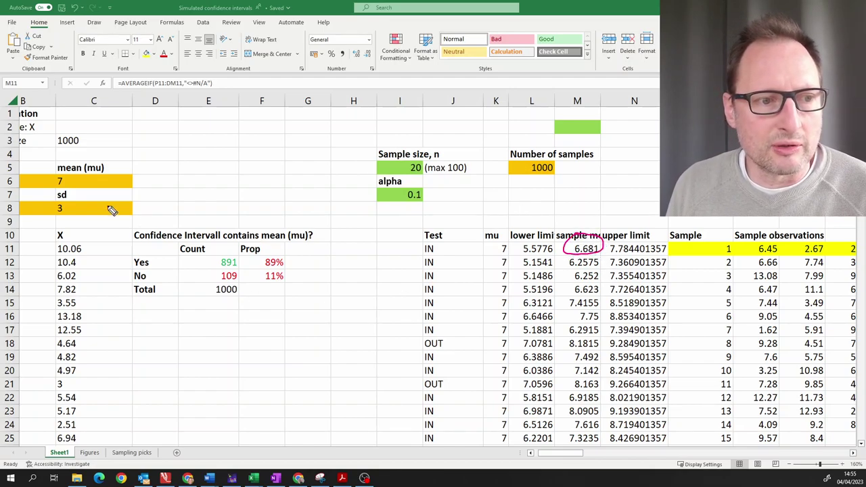
Outline the mean (mu) and the alpha value in pink ink, then erase all the annotations.
mouse_move(54, 164)
mouse_down()
mouse_move(55, 194)
mouse_move(101, 156)
mouse_move(116, 154)
mouse_move(116, 179)
mouse_up()
drag(57, 196, 116, 181)
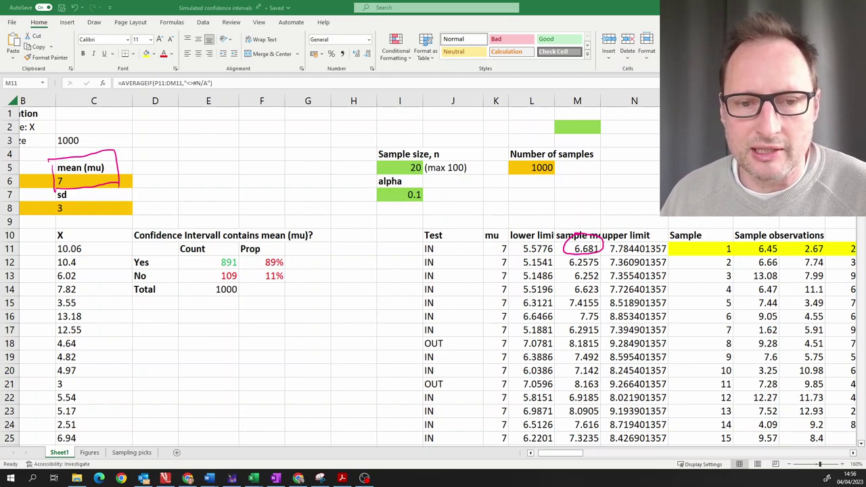
mouse_move(368, 178)
mouse_down()
mouse_move(370, 224)
mouse_move(427, 217)
mouse_move(424, 178)
mouse_move(404, 183)
mouse_move(416, 179)
mouse_up()
mouse_move(313, 188)
mouse_down()
mouse_move(317, 198)
mouse_move(348, 192)
mouse_move(304, 191)
mouse_move(329, 193)
mouse_move(320, 188)
mouse_move(332, 178)
mouse_move(343, 192)
mouse_up()
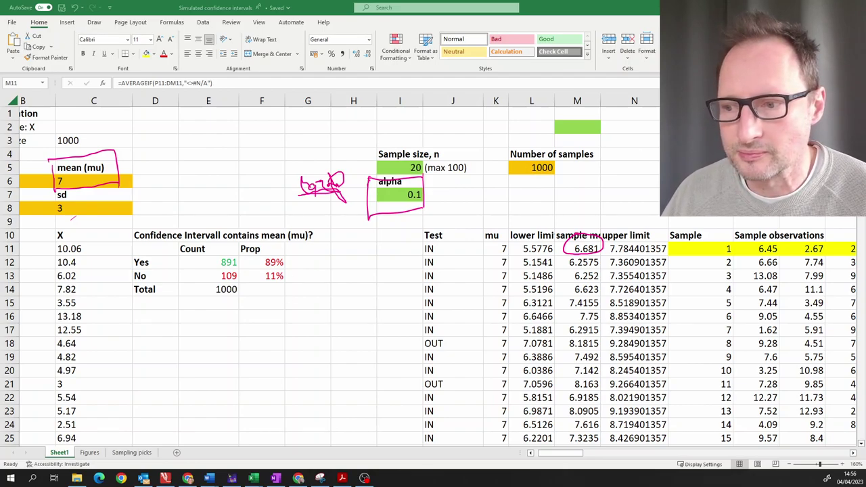
mouse_move(290, 199)
mouse_down()
mouse_move(354, 174)
mouse_move(372, 180)
mouse_up()
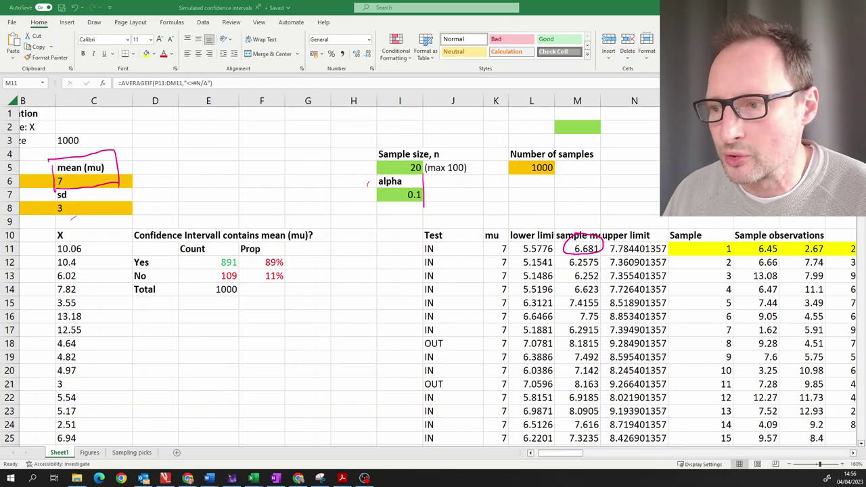
key(e)
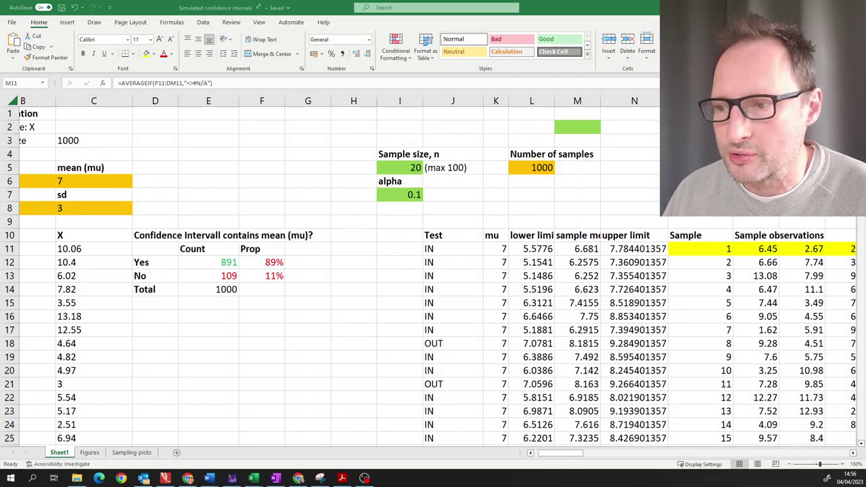
click(532, 249)
click(634, 249)
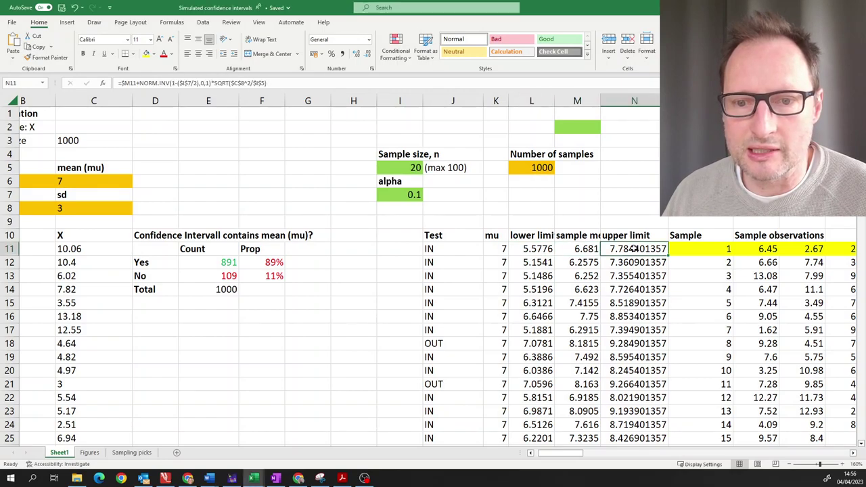
click(531, 250)
click(589, 249)
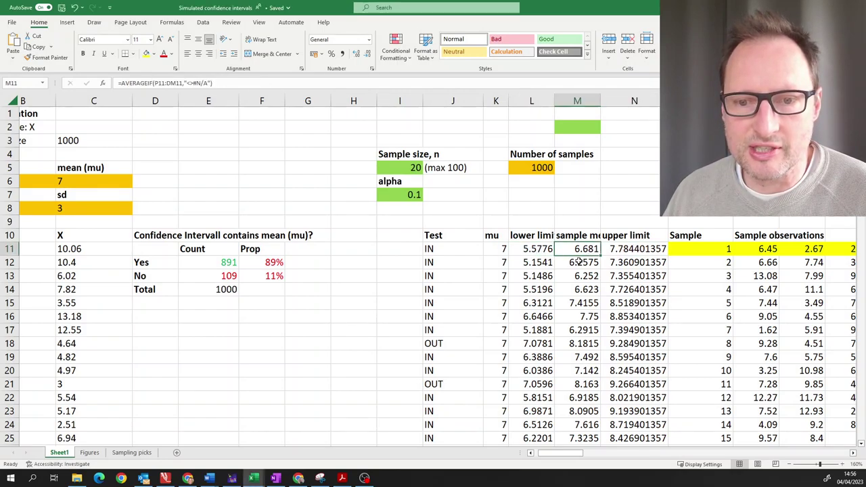
click(541, 250)
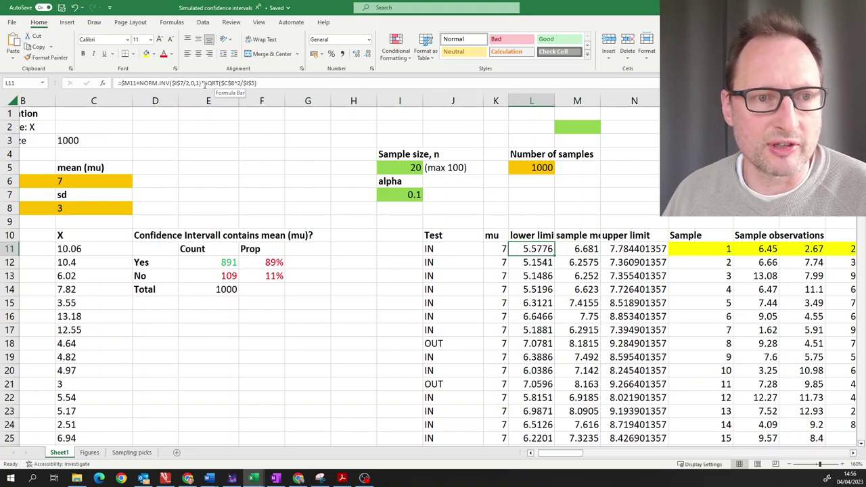
drag(205, 83, 297, 83)
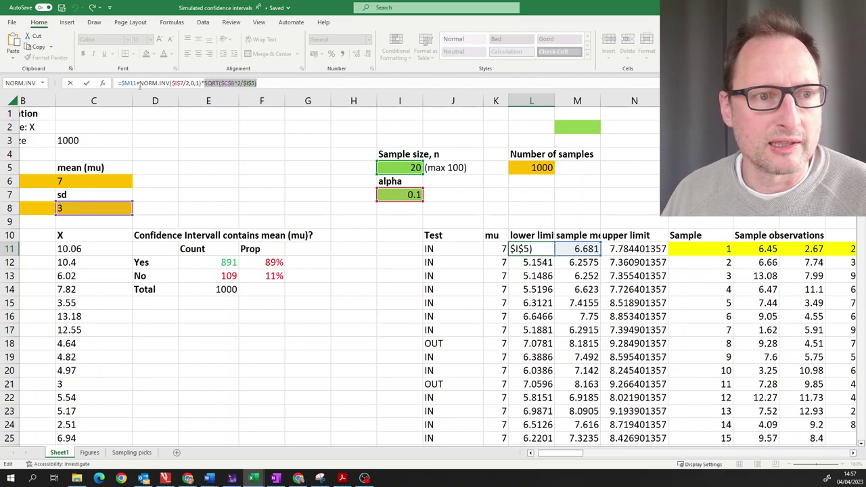
drag(140, 83, 202, 82)
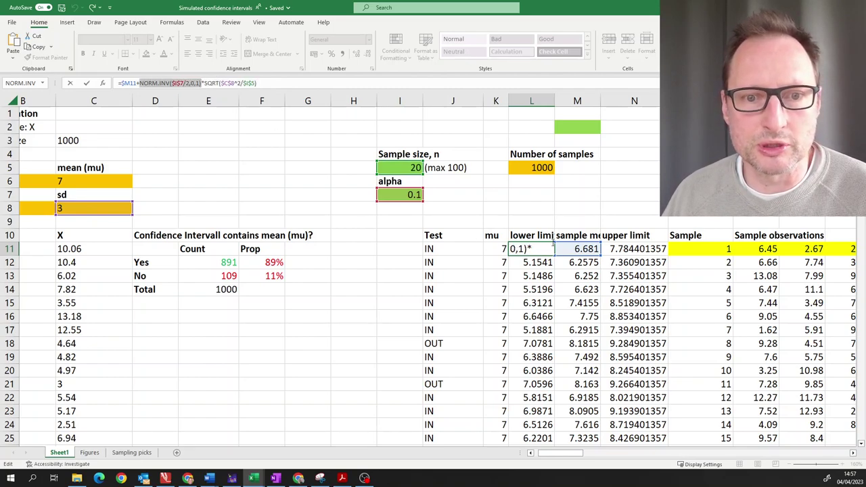
key(Escape)
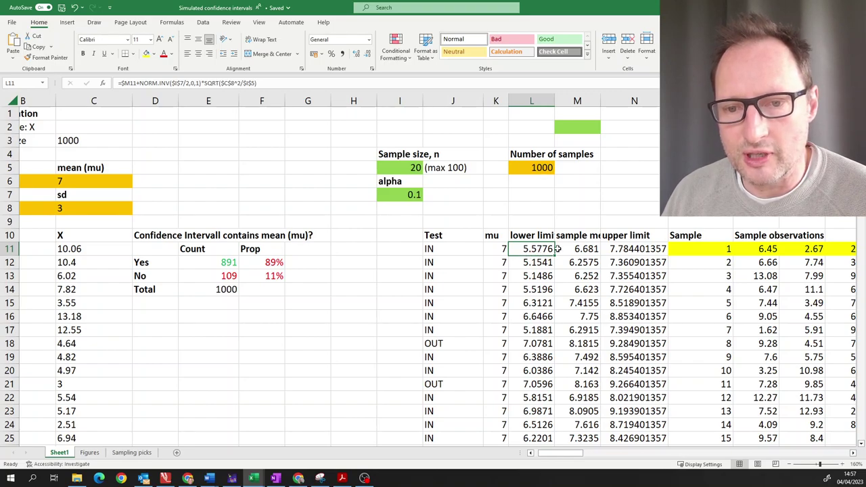
click(623, 249)
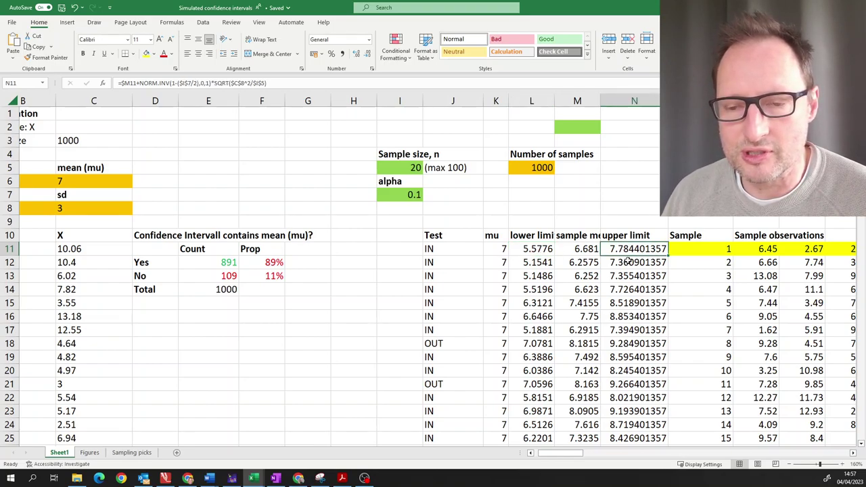
drag(541, 249, 639, 249)
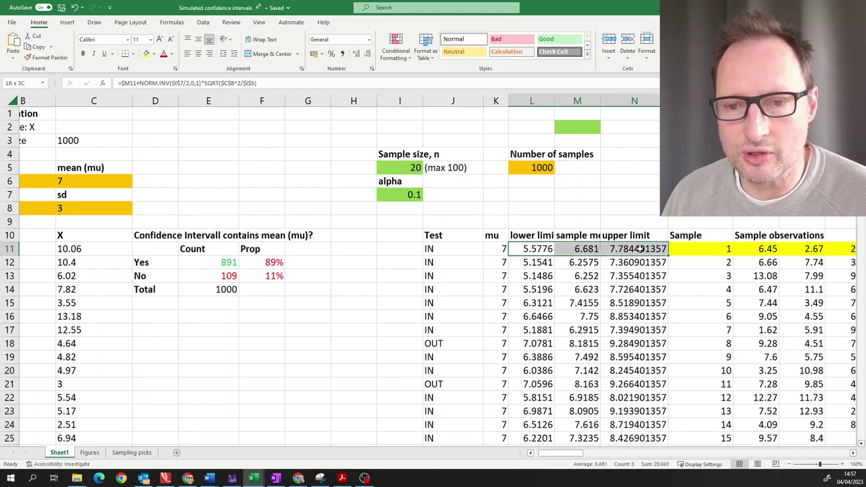
click(585, 250)
drag(541, 249, 638, 249)
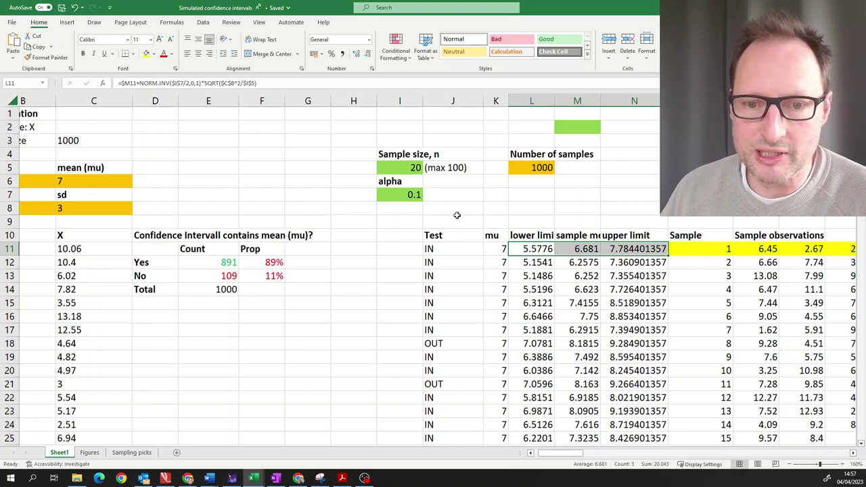
click(502, 249)
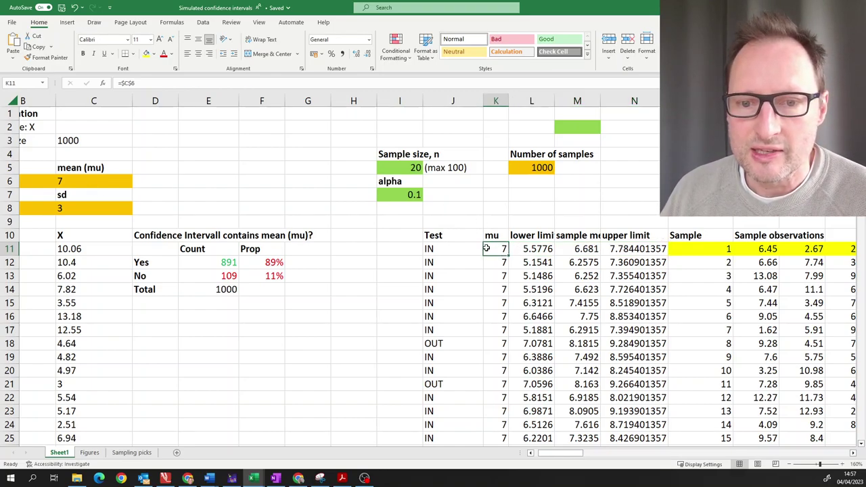
drag(521, 250, 641, 249)
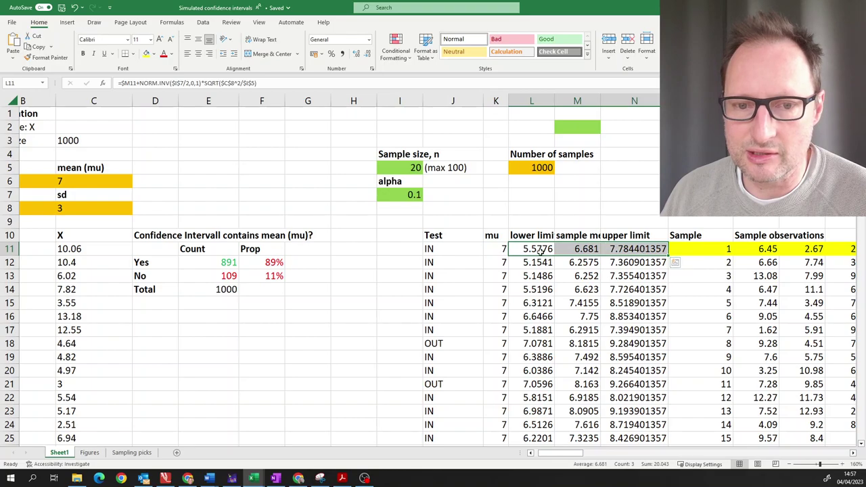
click(430, 250)
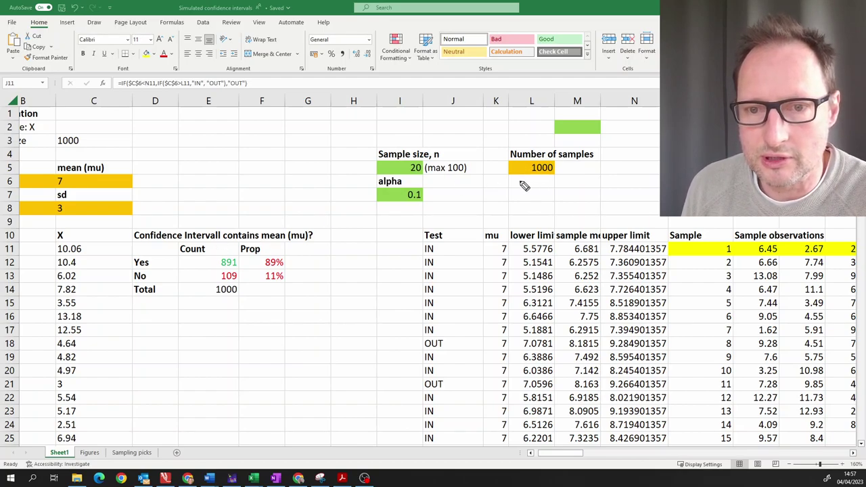
Mark sample 8's row: circle its 8.1815 mean, mu 7 and OUT result, and bracket its interval.
drag(513, 183, 556, 182)
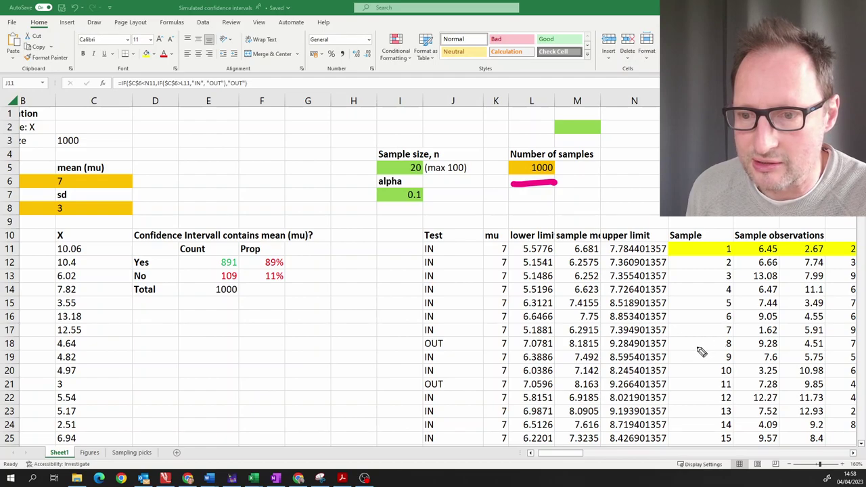
drag(701, 345, 712, 345)
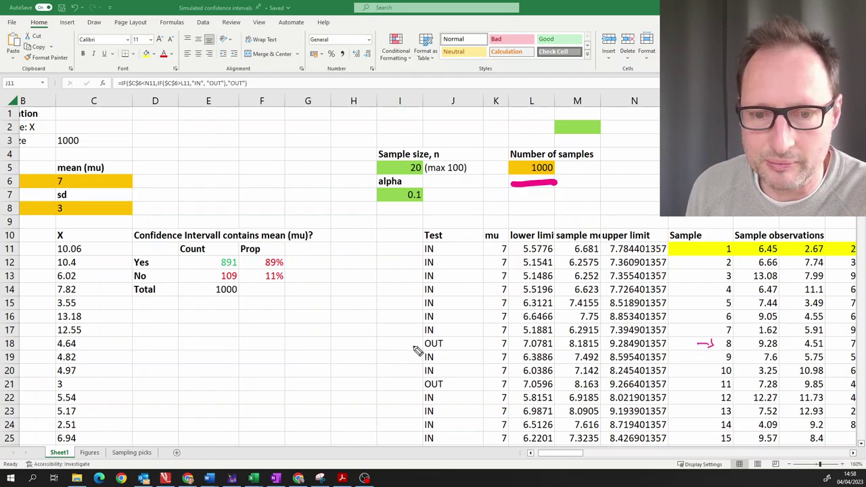
mouse_move(578, 341)
mouse_down()
mouse_move(566, 348)
mouse_move(605, 350)
mouse_move(608, 343)
mouse_move(593, 338)
mouse_up()
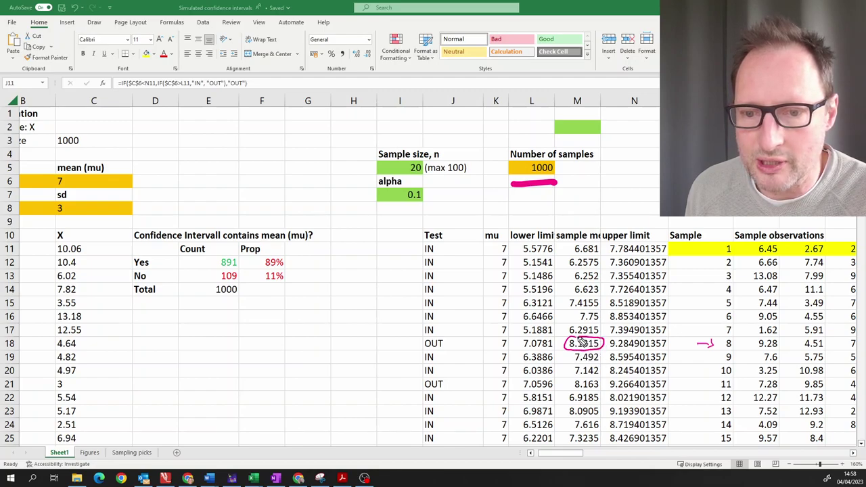
mouse_move(53, 177)
mouse_down()
mouse_move(54, 192)
mouse_move(49, 177)
mouse_up()
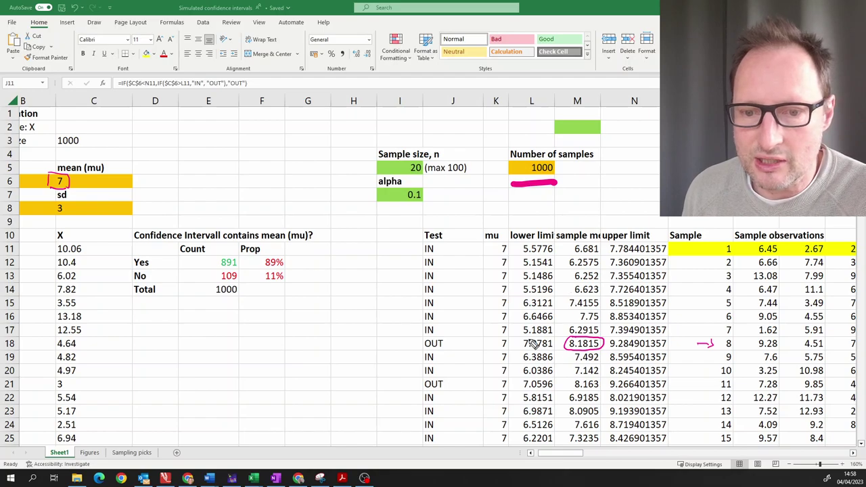
mouse_move(515, 336)
mouse_down()
mouse_move(515, 353)
mouse_move(522, 333)
mouse_move(525, 351)
mouse_up()
drag(663, 339, 668, 358)
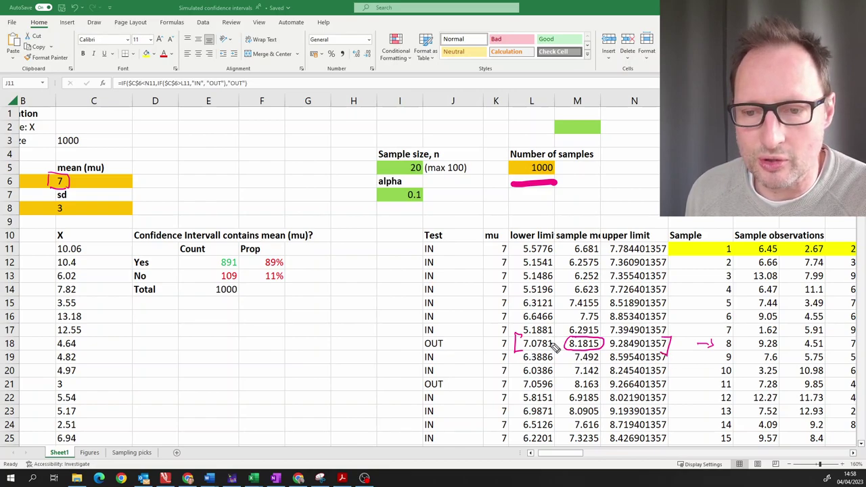
mouse_move(503, 336)
mouse_down()
mouse_move(495, 347)
mouse_move(506, 353)
mouse_move(513, 339)
mouse_move(504, 340)
mouse_up()
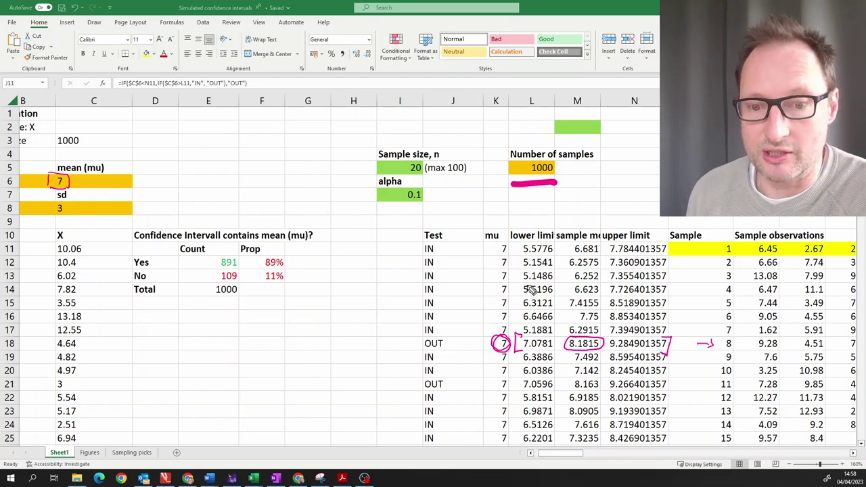
mouse_move(432, 339)
mouse_down()
mouse_move(420, 345)
mouse_move(443, 351)
mouse_move(432, 340)
mouse_up()
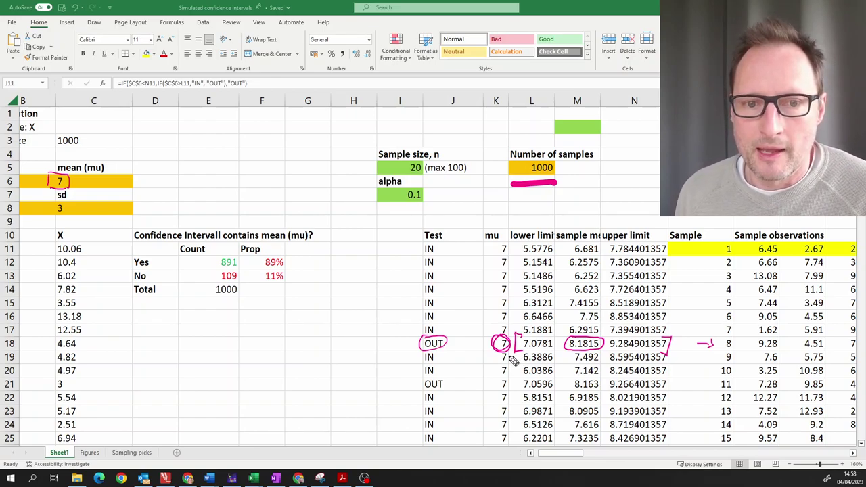
Underline alpha 0.1, write 90% beneath it, and box the 1000 number of samples.
drag(381, 203, 424, 201)
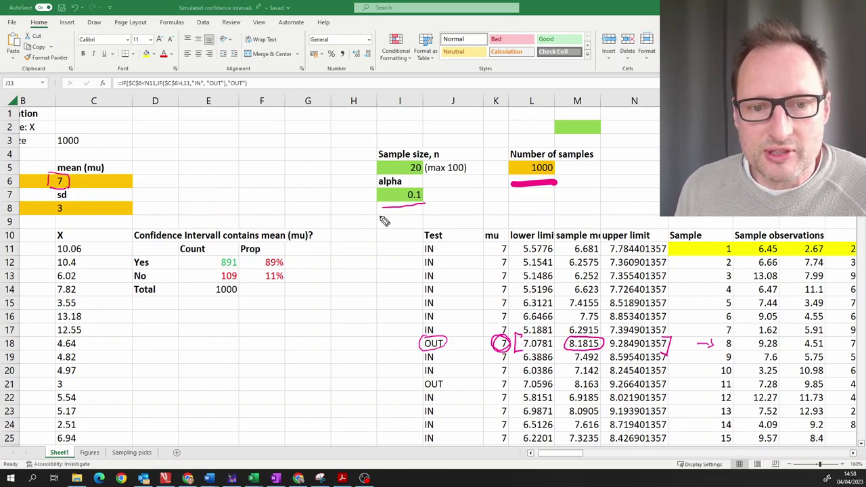
mouse_move(377, 219)
mouse_down()
mouse_move(379, 227)
mouse_move(394, 218)
mouse_move(405, 227)
mouse_up()
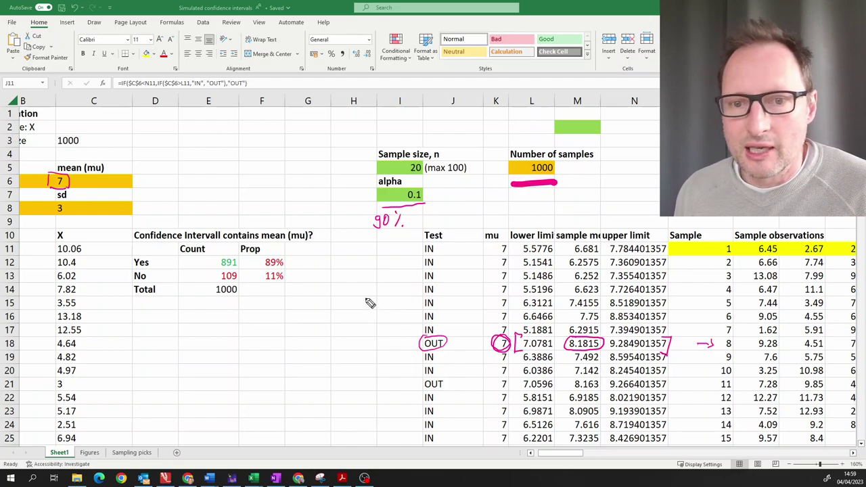
drag(502, 140, 501, 191)
mouse_move(506, 142)
mouse_down()
mouse_move(599, 140)
mouse_move(601, 177)
mouse_up()
drag(516, 187, 604, 190)
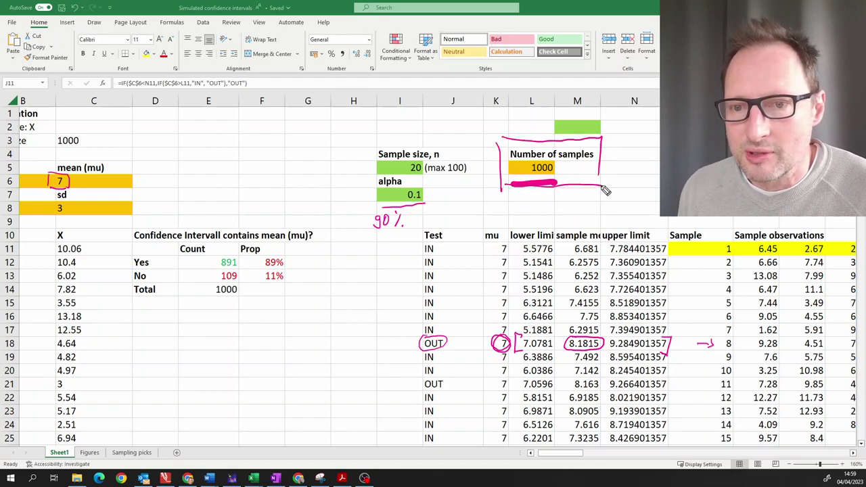
mouse_move(540, 161)
mouse_down()
mouse_move(522, 170)
mouse_move(554, 160)
mouse_up()
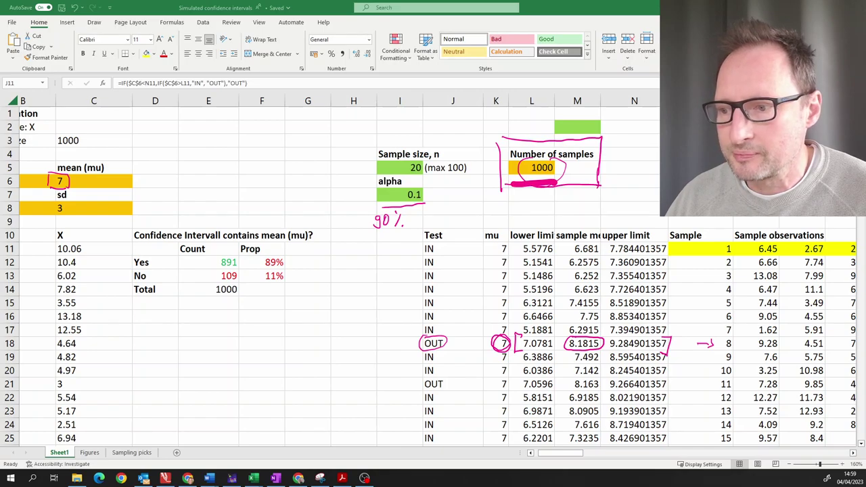
Clear the ink and review the sample mean formulas for samples 1 to 3.
key(Escape)
scroll(558, 225, down, 17)
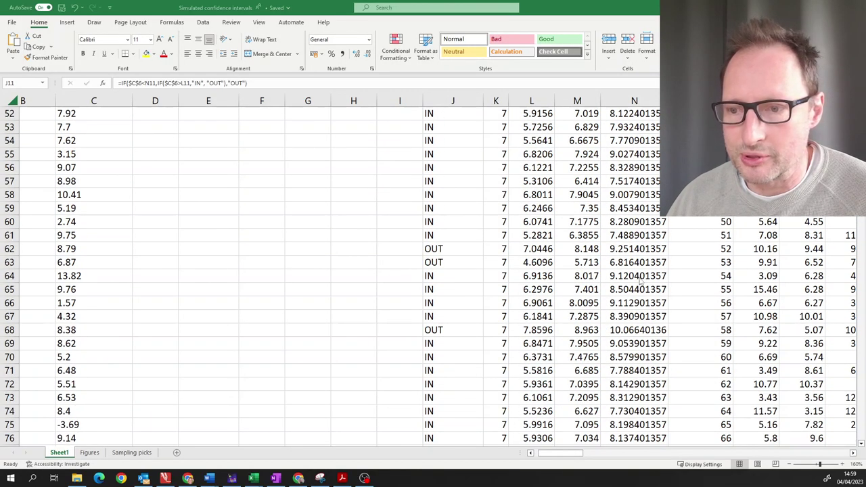
scroll(640, 279, up, 17)
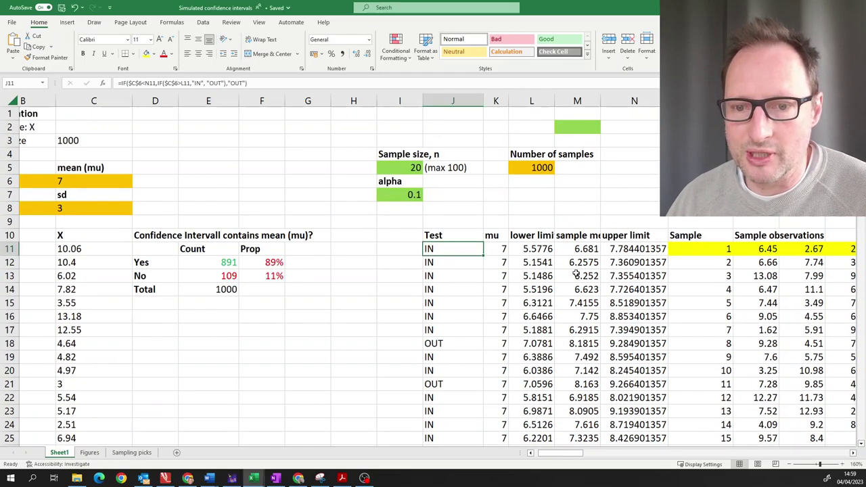
click(583, 276)
click(585, 259)
click(585, 248)
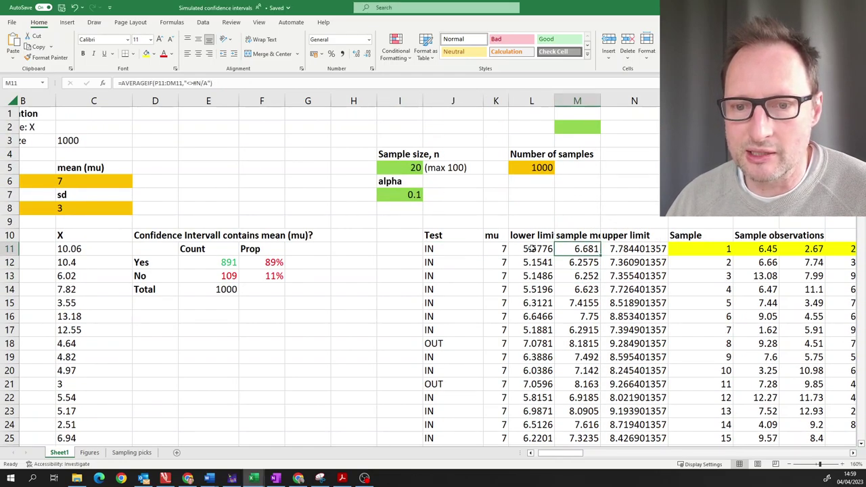
Review sample 1's lower and upper limit formulas and the IN/OUT tests for samples 1, 3 and 8.
click(531, 247)
click(635, 250)
click(439, 251)
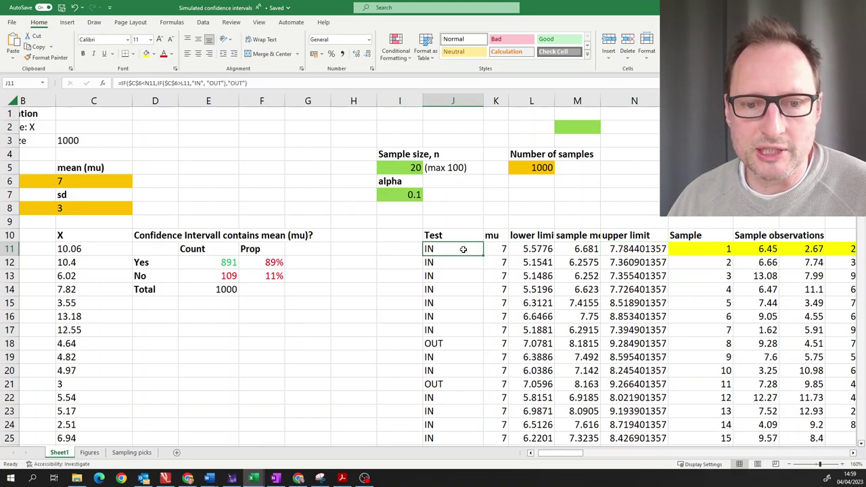
click(472, 279)
click(455, 345)
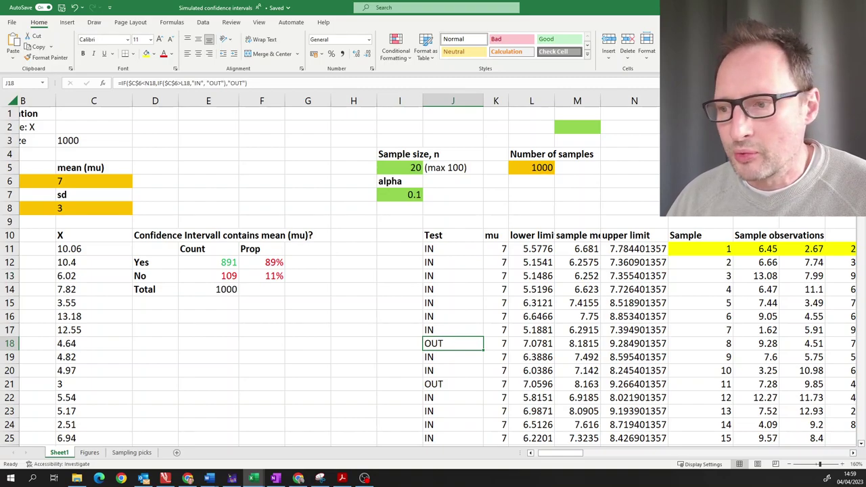
key(alt+Tab)
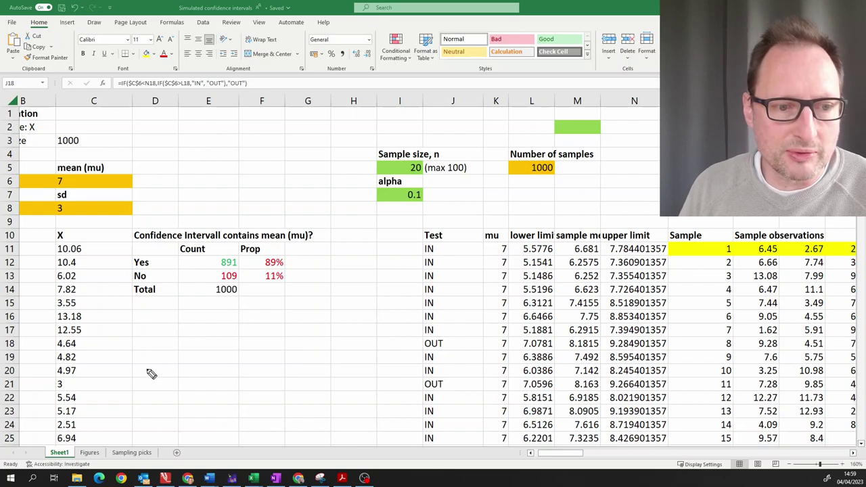
Box the results summary table in red ink, circling the 1000 total and mu 7, arrowing 891.
drag(127, 228, 127, 292)
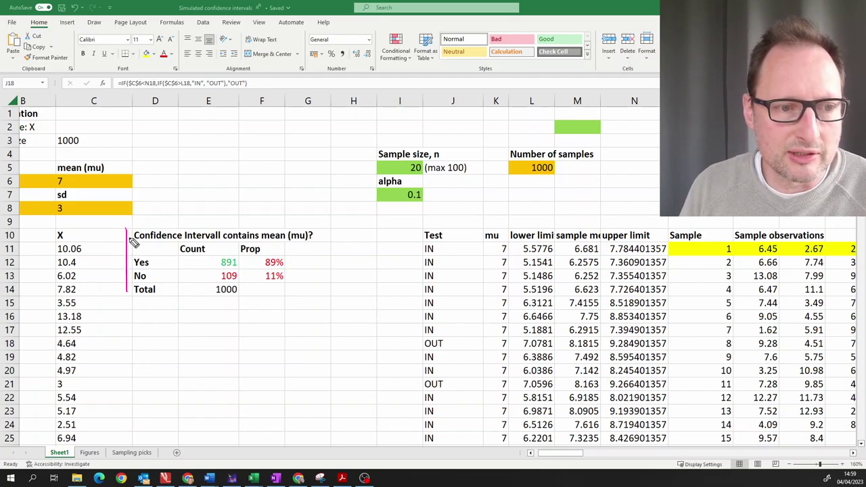
mouse_move(127, 223)
mouse_down()
mouse_move(338, 209)
mouse_move(338, 260)
mouse_up()
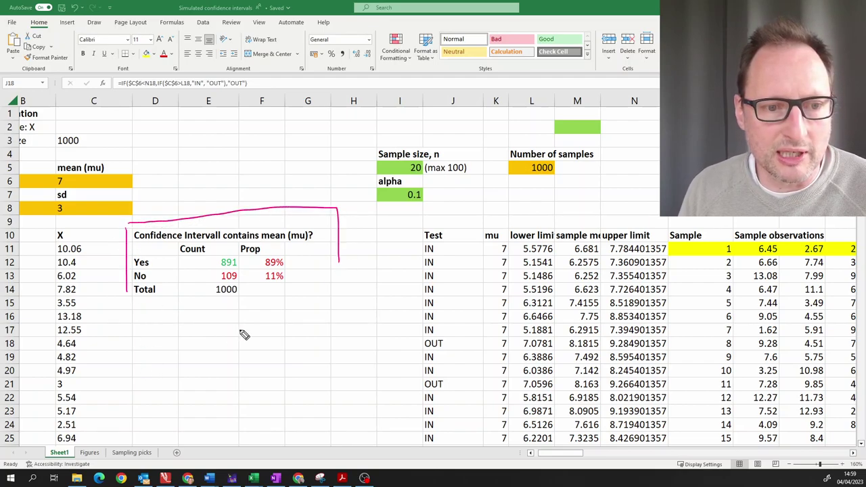
mouse_move(128, 294)
mouse_down()
mouse_move(334, 287)
mouse_move(338, 263)
mouse_up()
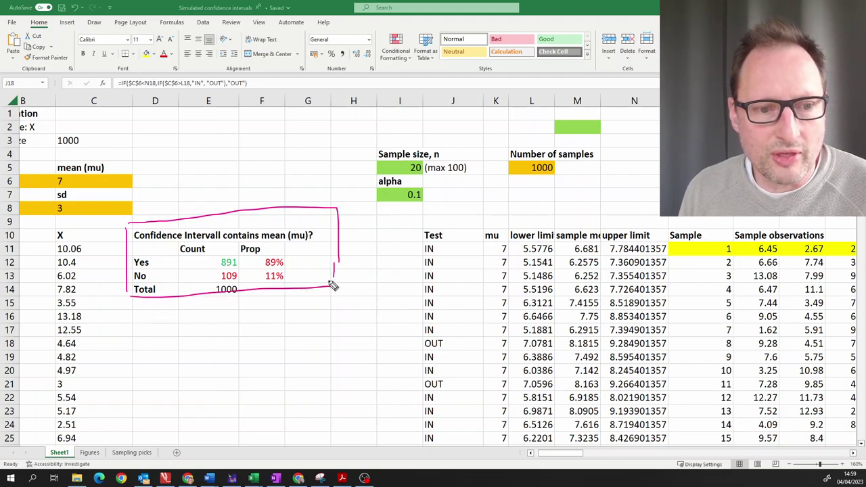
mouse_move(223, 284)
mouse_down()
mouse_move(213, 291)
mouse_move(227, 302)
mouse_up()
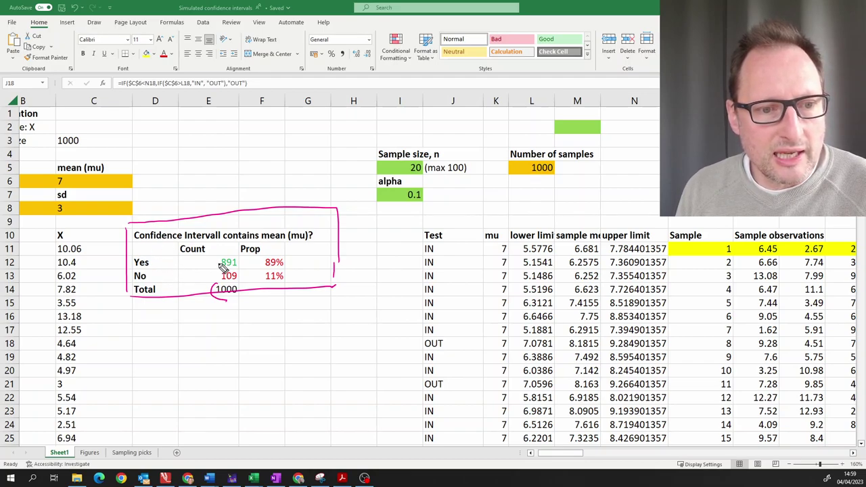
drag(203, 264, 213, 263)
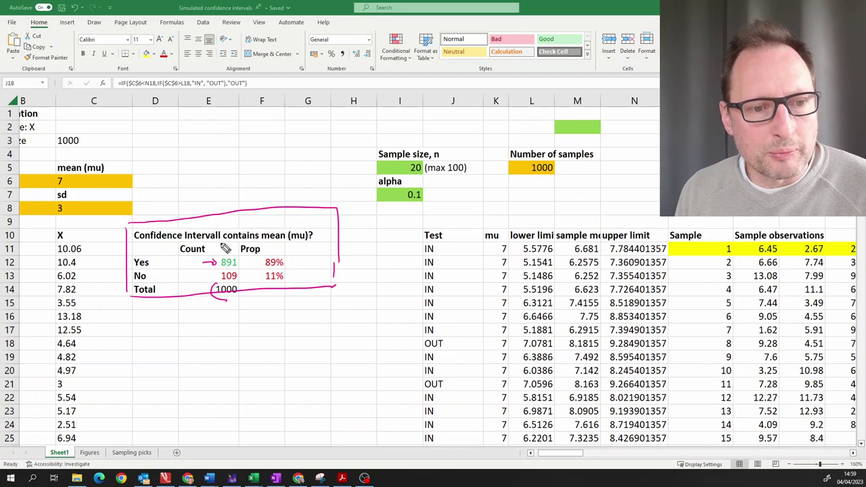
mouse_move(61, 173)
mouse_down()
mouse_move(55, 184)
mouse_move(62, 173)
mouse_up()
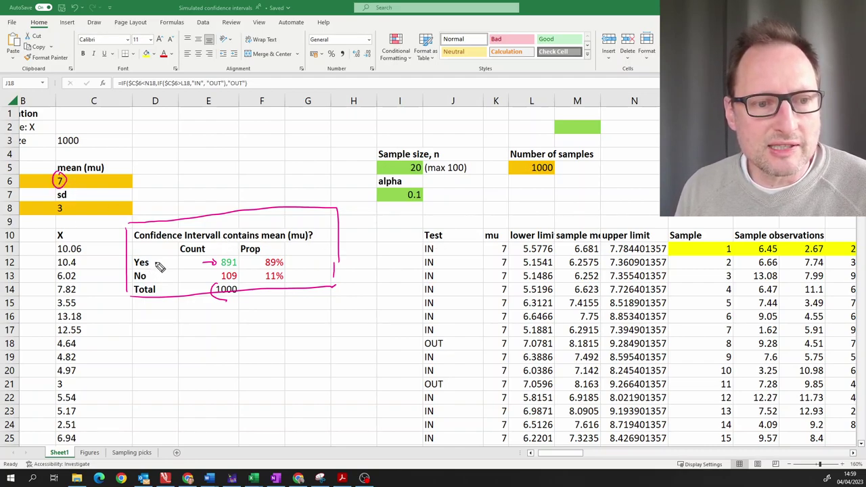
Tick the Yes row, label the 109 No count OUT, and mark the OUT results in rows 18 and 21.
mouse_move(156, 262)
mouse_down()
mouse_move(167, 255)
mouse_move(176, 266)
mouse_up()
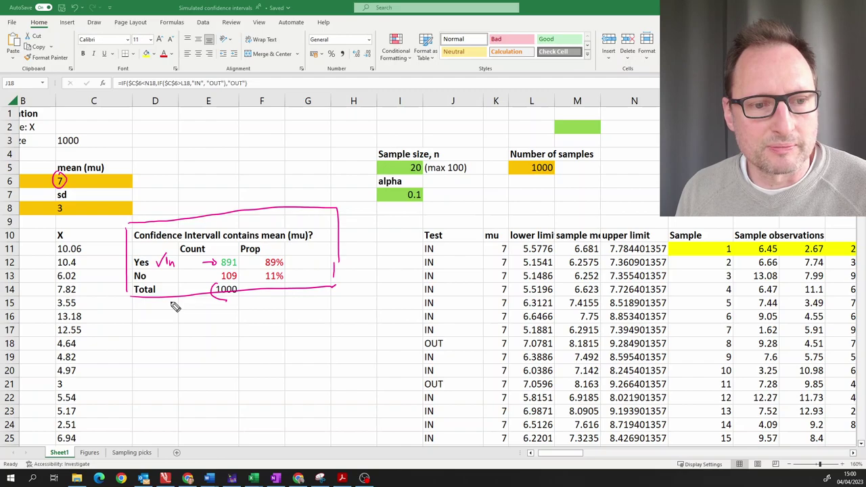
drag(203, 276, 211, 279)
drag(159, 275, 174, 274)
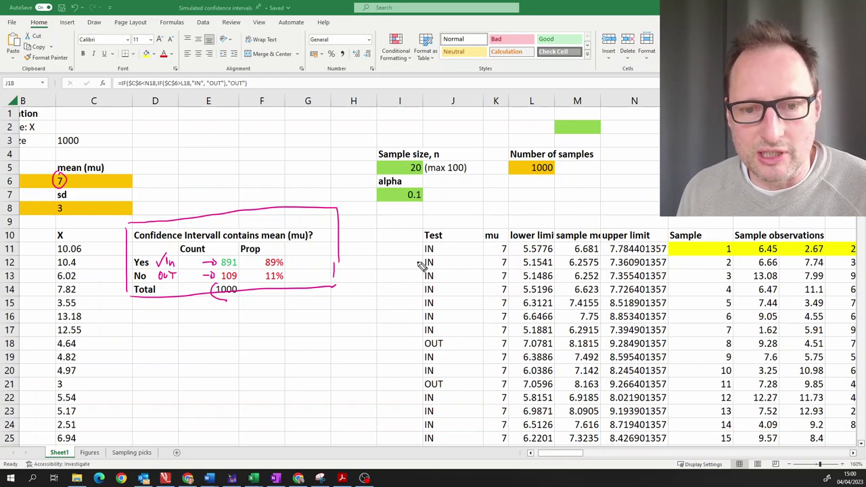
drag(413, 343, 420, 347)
drag(414, 384, 421, 387)
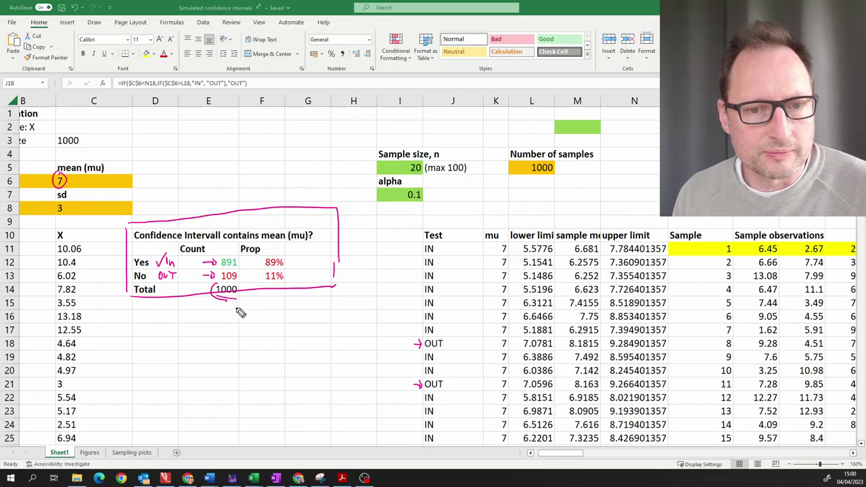
Write 90 beside the 89% proportion and an underlined 90% under alpha.
mouse_move(299, 263)
mouse_down()
mouse_move(299, 255)
mouse_move(309, 264)
mouse_up()
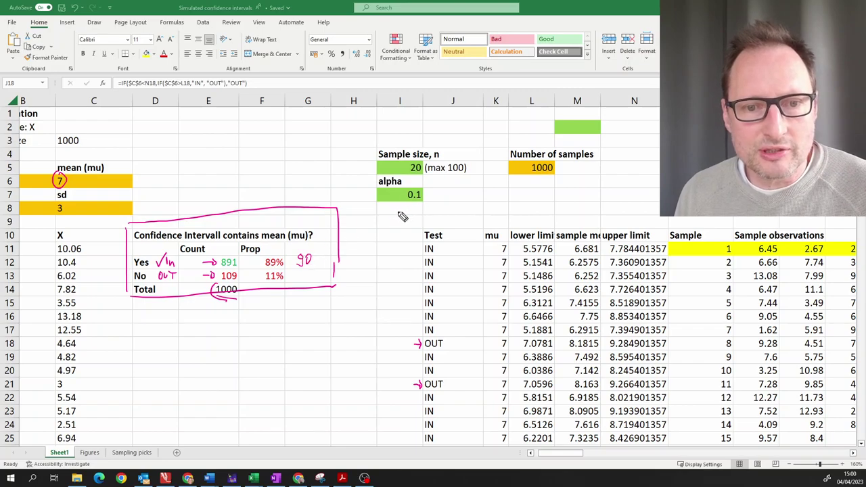
drag(390, 211, 425, 227)
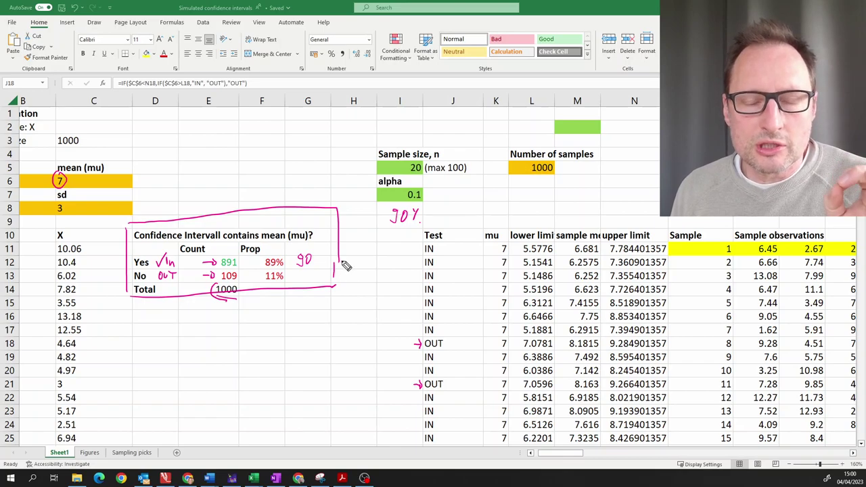
drag(388, 233, 412, 231)
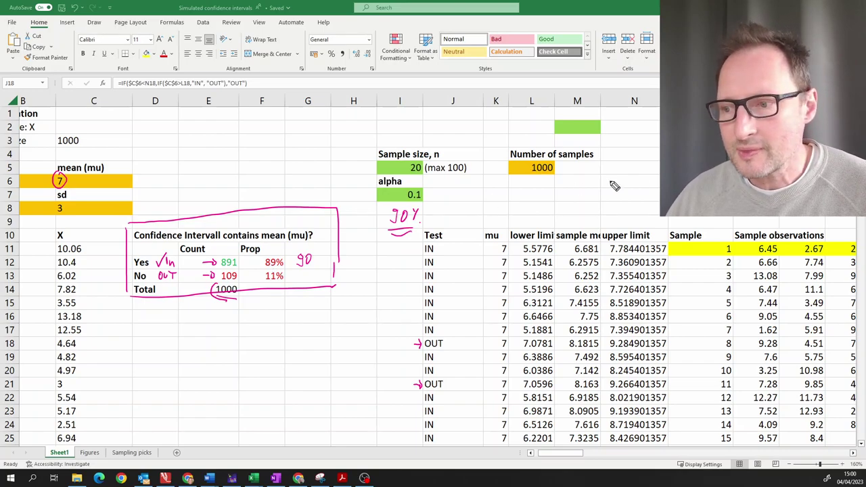
Clear the red ink and set the sample size in I5 to 50.
key(Escape)
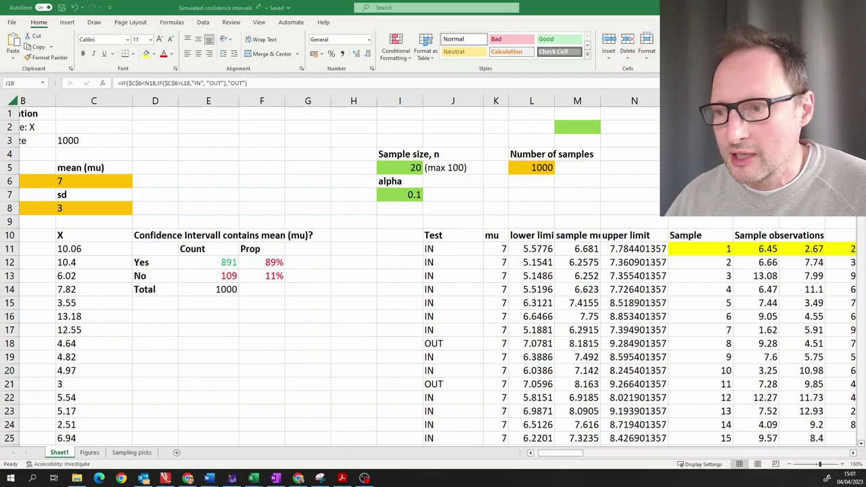
click(408, 168)
text(5)
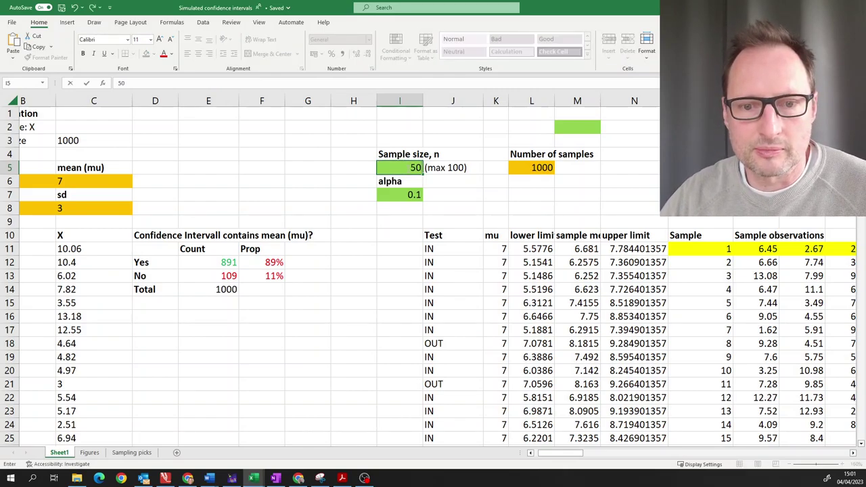
key(Return)
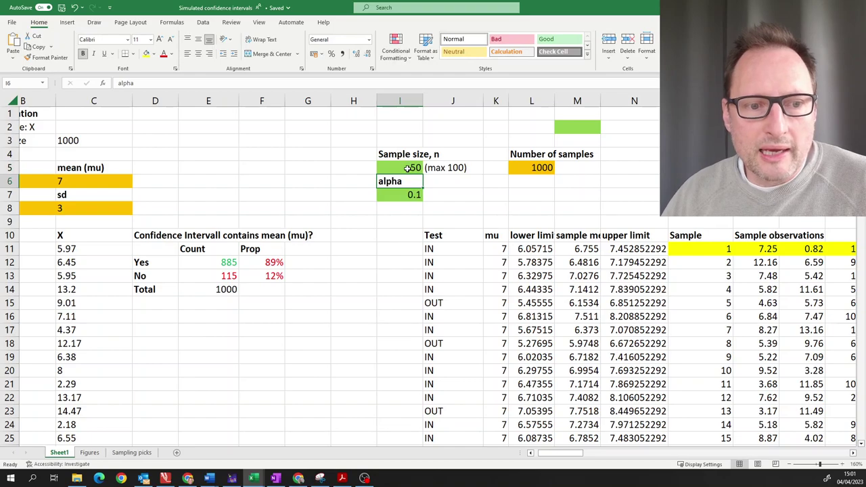
Review the Yes/No count and proportion formulas showing 885 (89%) and 115 (12%).
drag(140, 262, 293, 298)
click(240, 274)
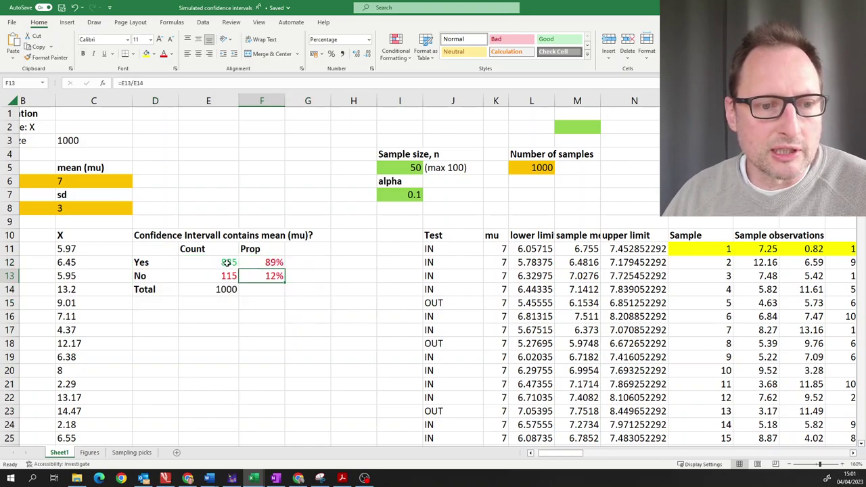
click(227, 264)
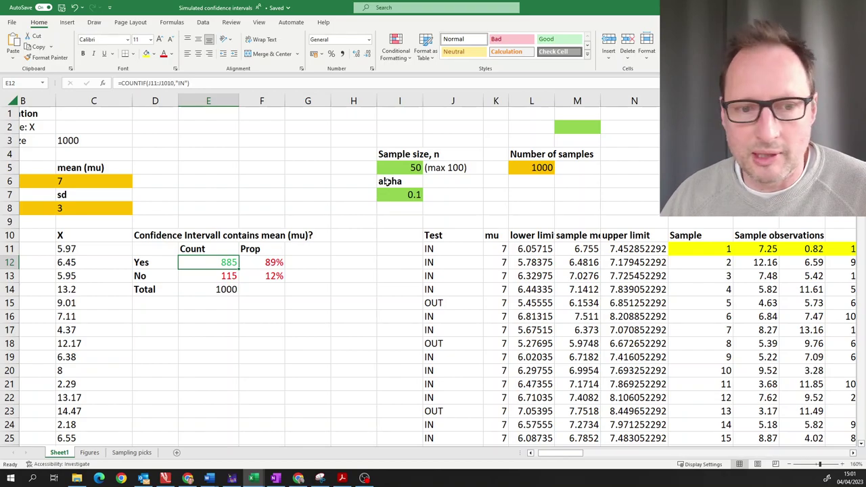
click(266, 290)
click(269, 263)
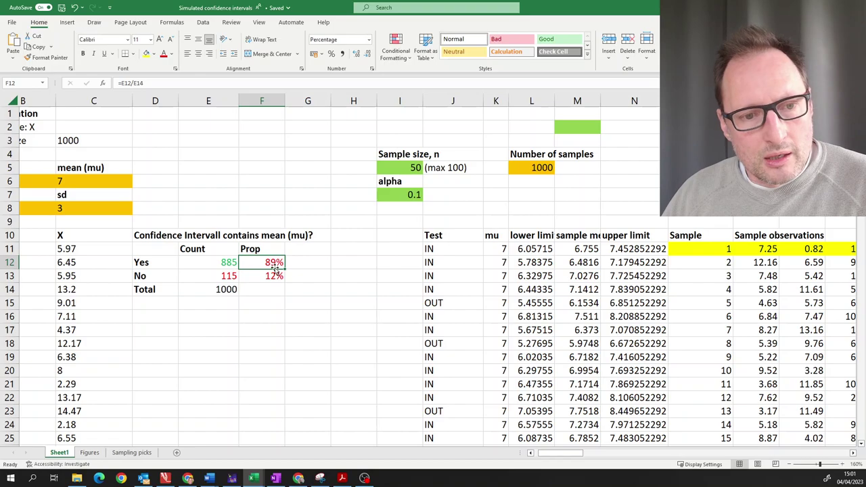
click(417, 166)
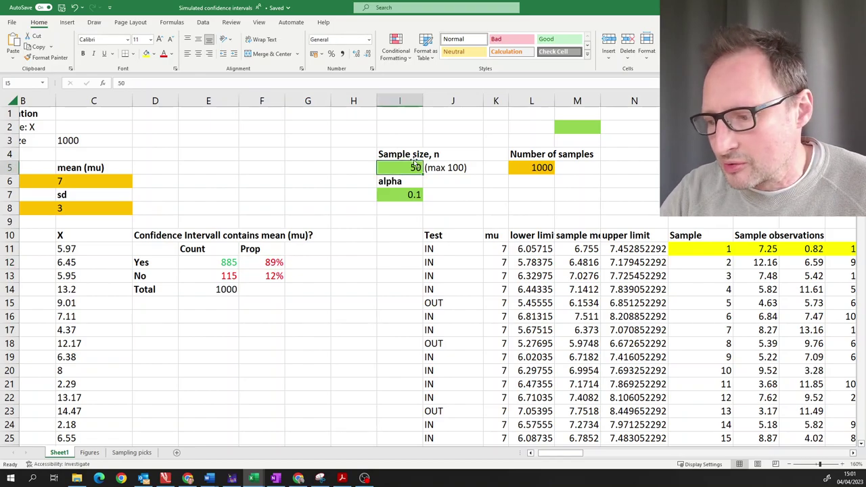
Change the sample size to 40, giving 912 intervals containing mu, then start entering a new alpha.
text(40)
key(Return)
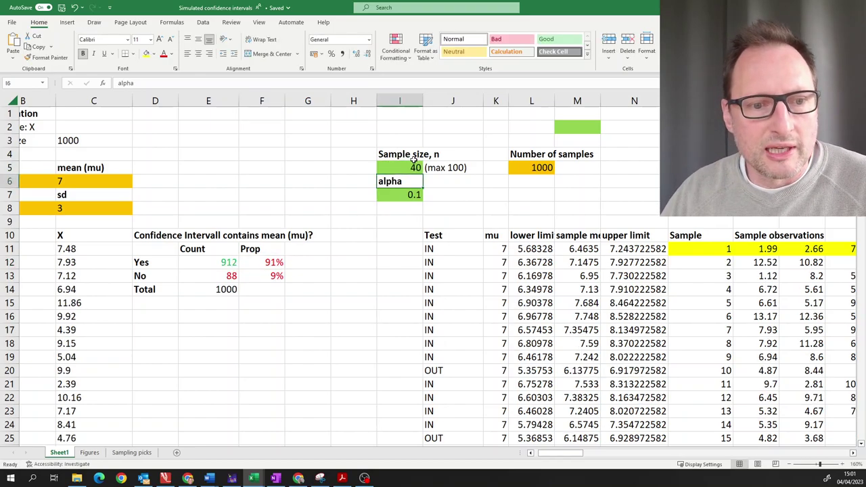
click(394, 211)
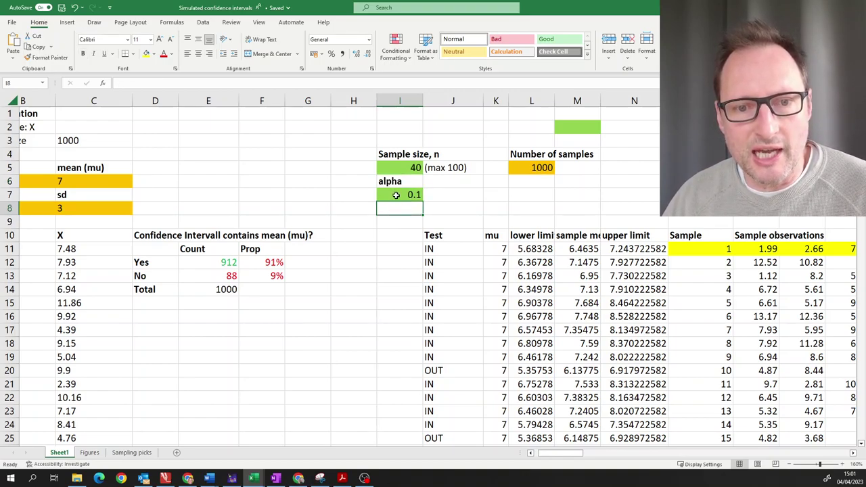
click(394, 195)
text(0)
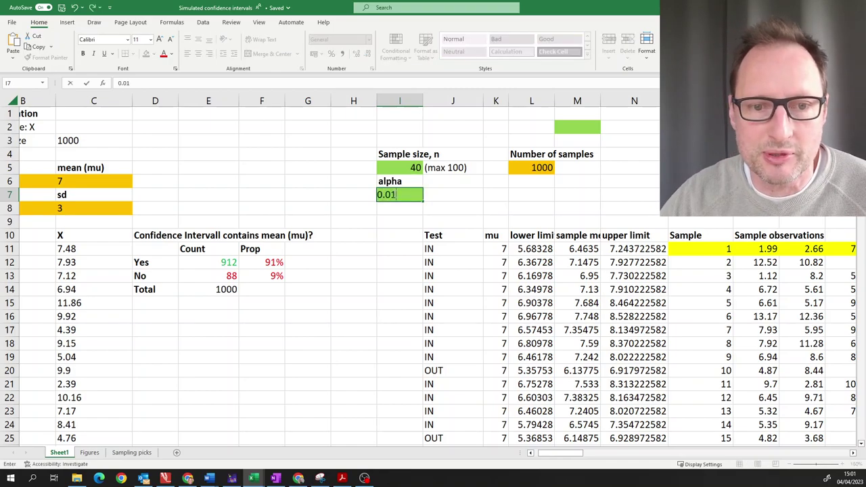
Apply alpha 0.01, review the 997 IN and 3 OUT results, and start typing 0.03 in I7.
key(Return)
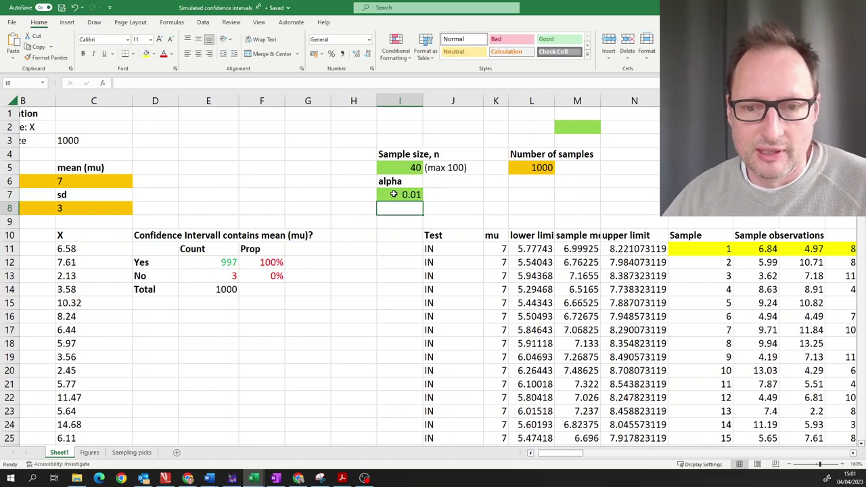
click(253, 291)
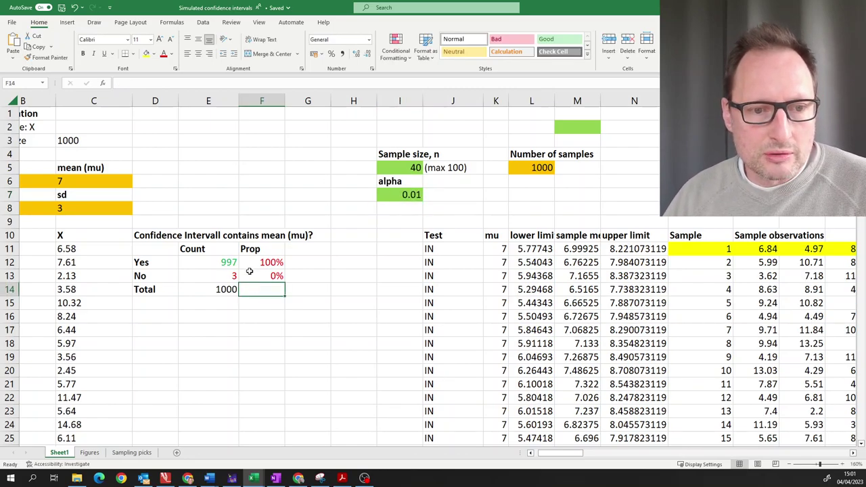
click(228, 265)
click(265, 276)
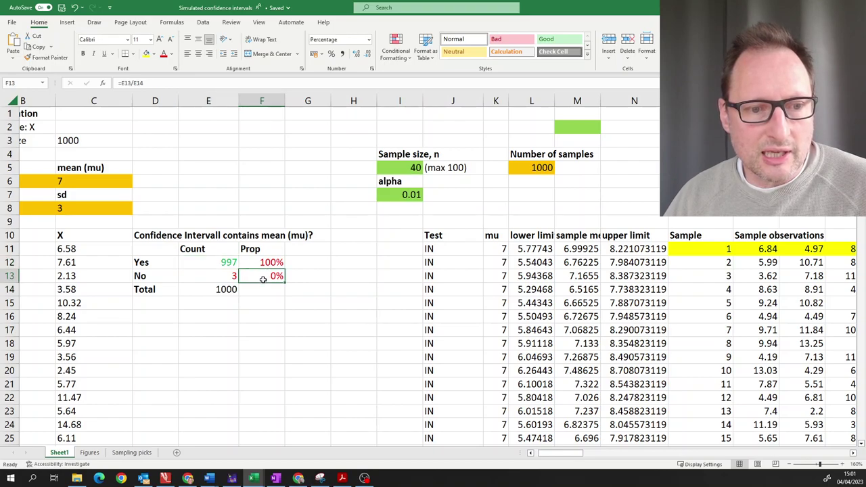
click(214, 270)
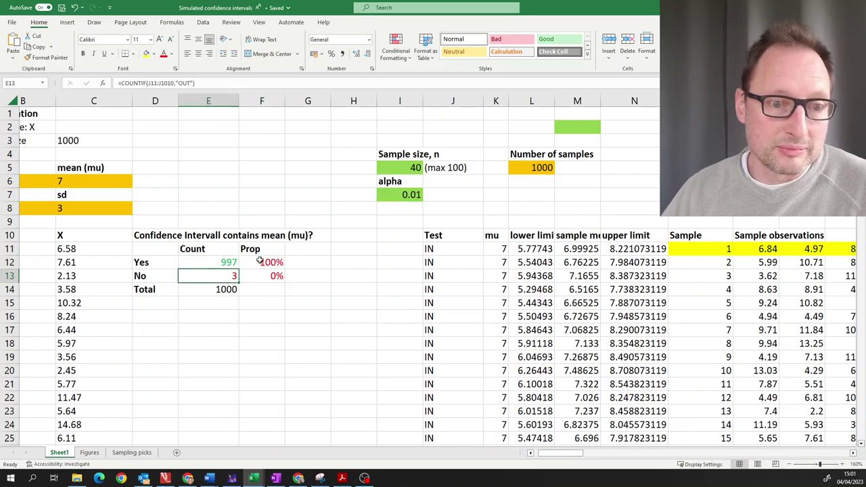
click(258, 264)
click(229, 275)
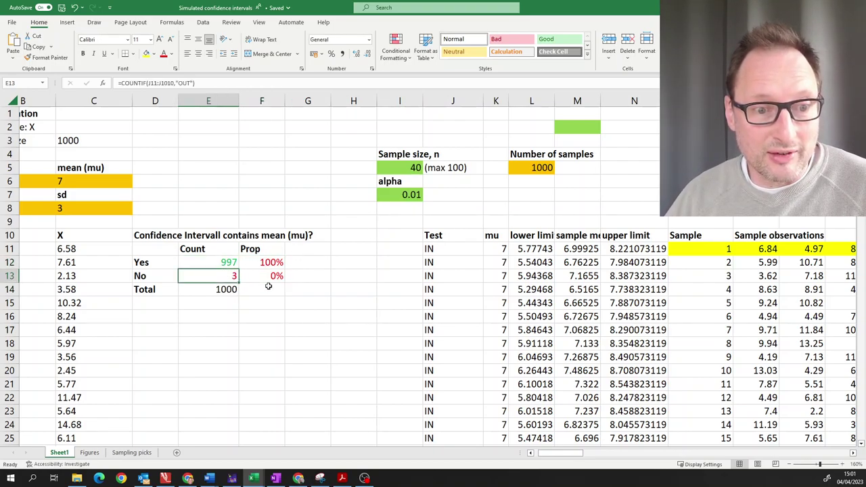
click(390, 194)
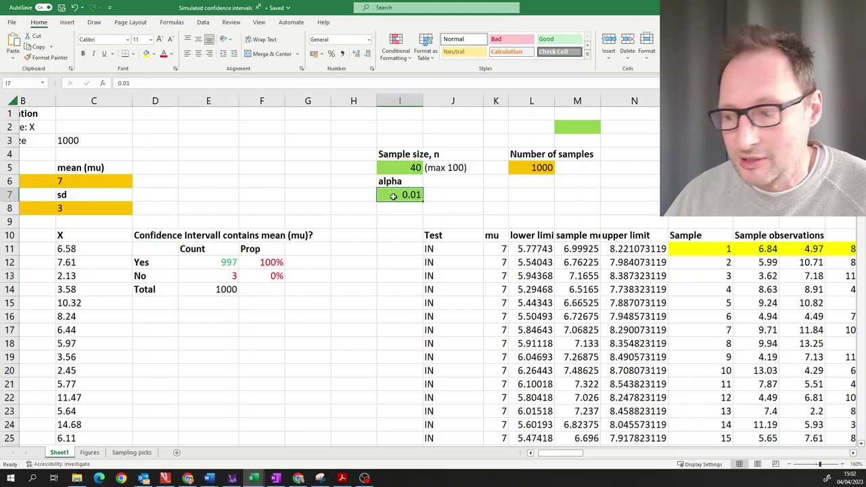
text(0.0)
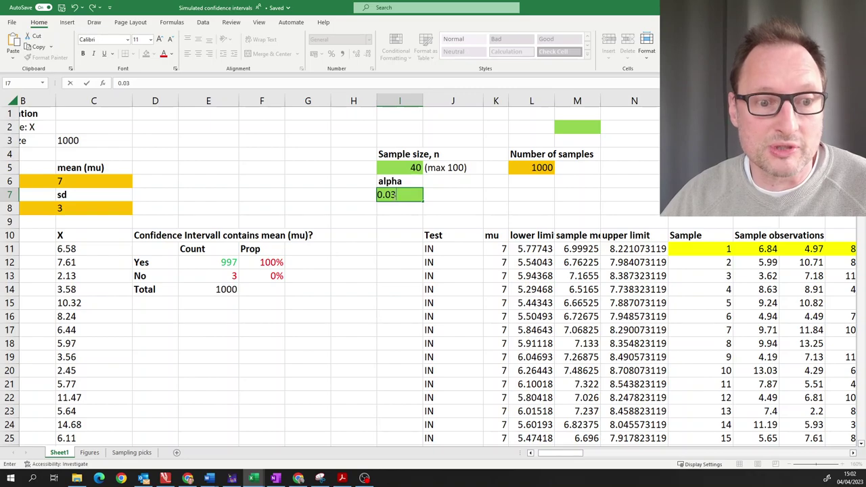
key(Return)
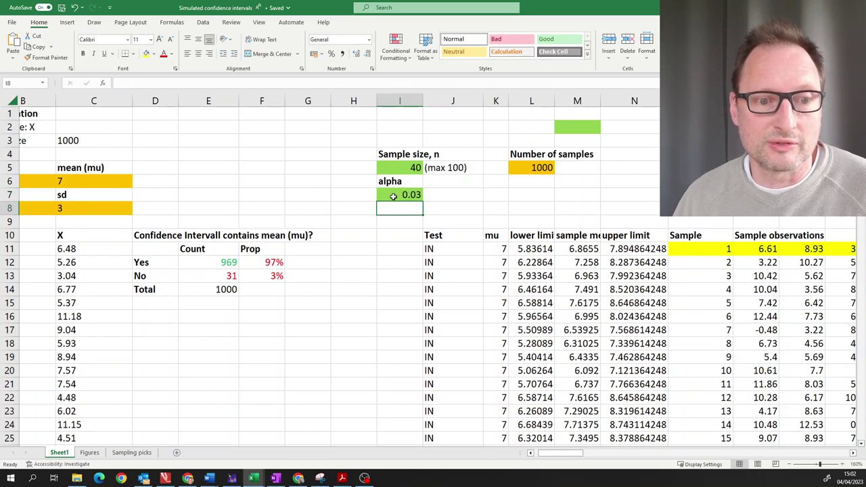
click(245, 266)
click(227, 262)
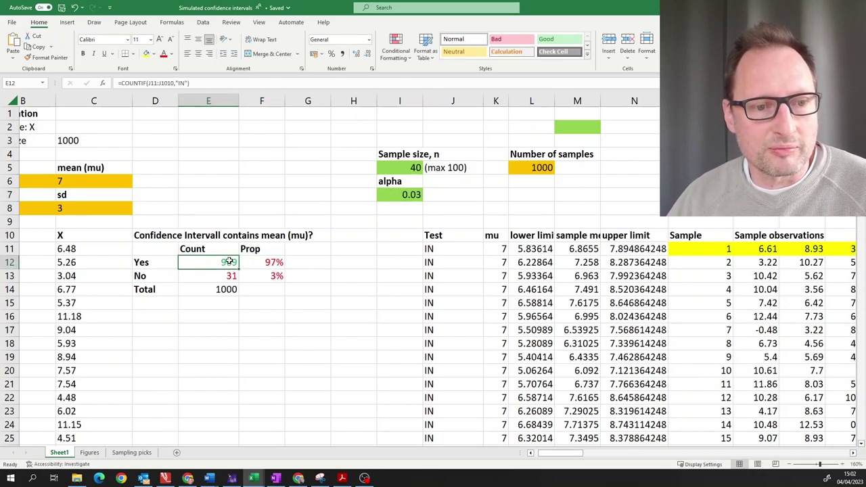
click(169, 263)
click(253, 264)
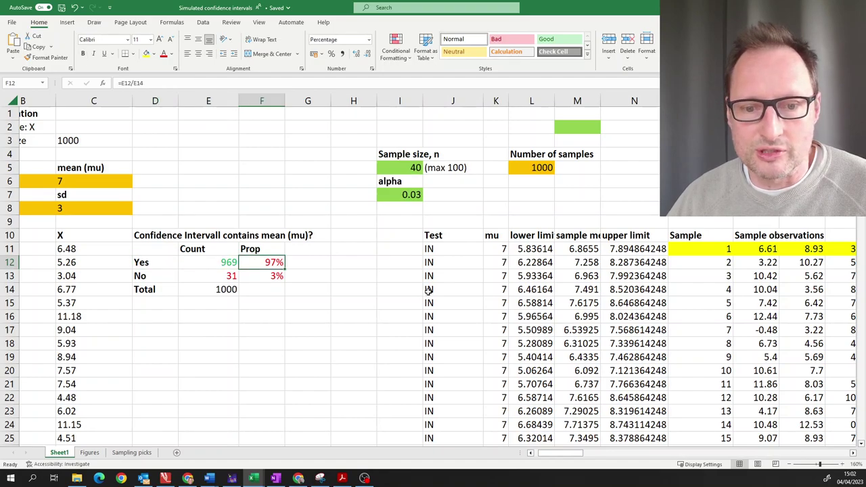
click(273, 276)
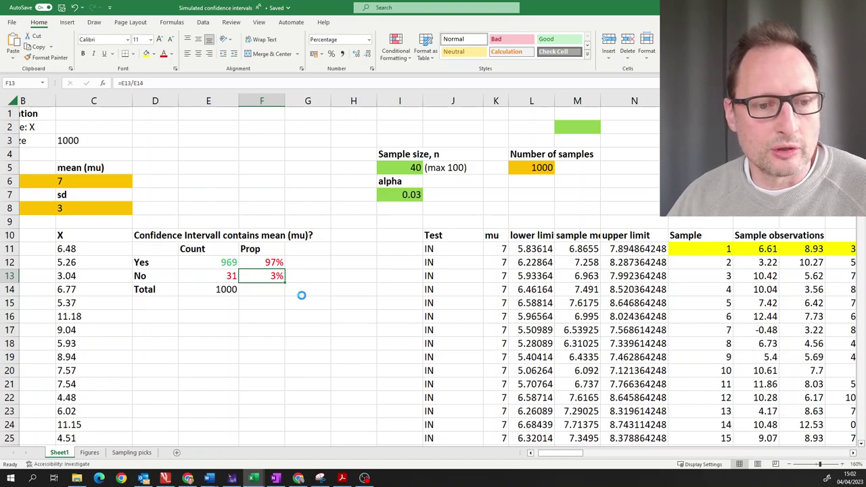
click(269, 264)
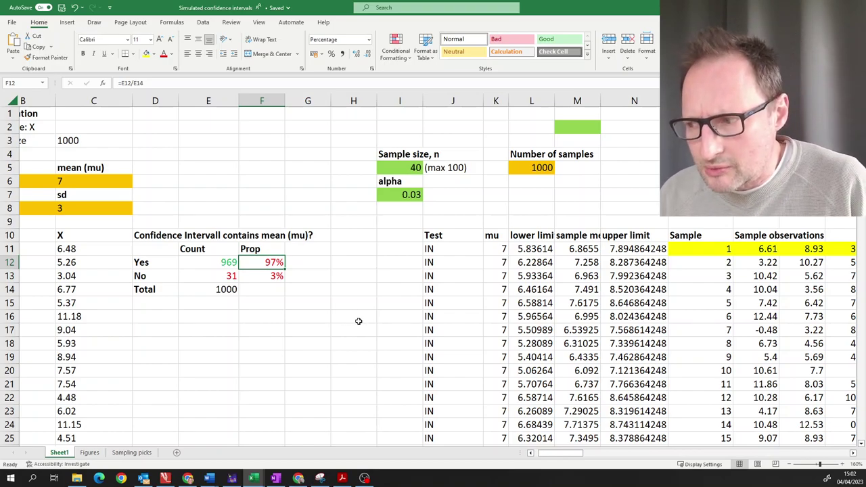
click(391, 193)
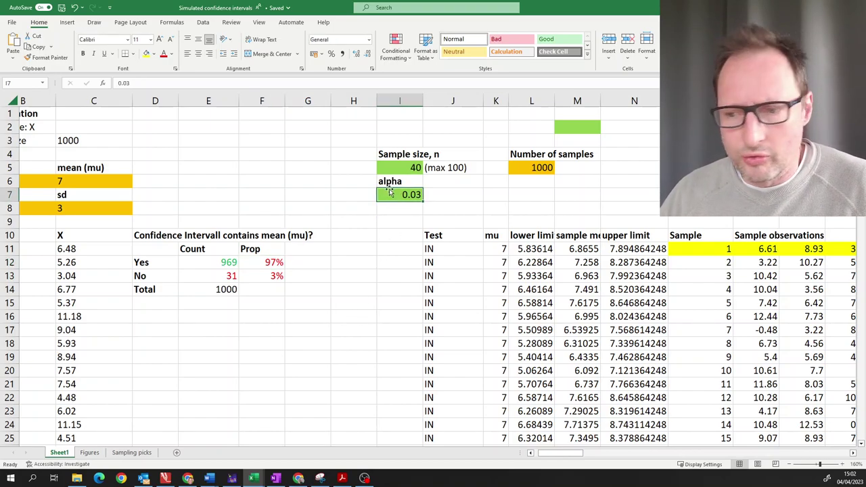
Enter 0.01 as alpha in I7, giving 989 intervals containing mu (99%).
text(0.0)
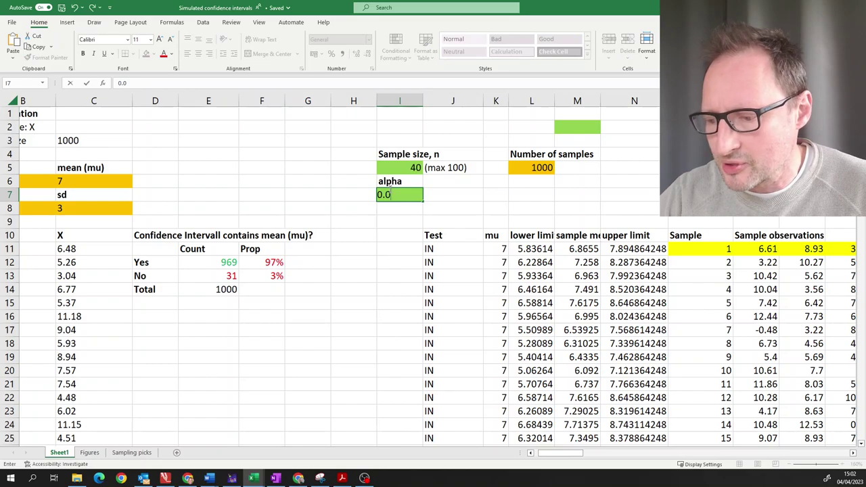
key(Return)
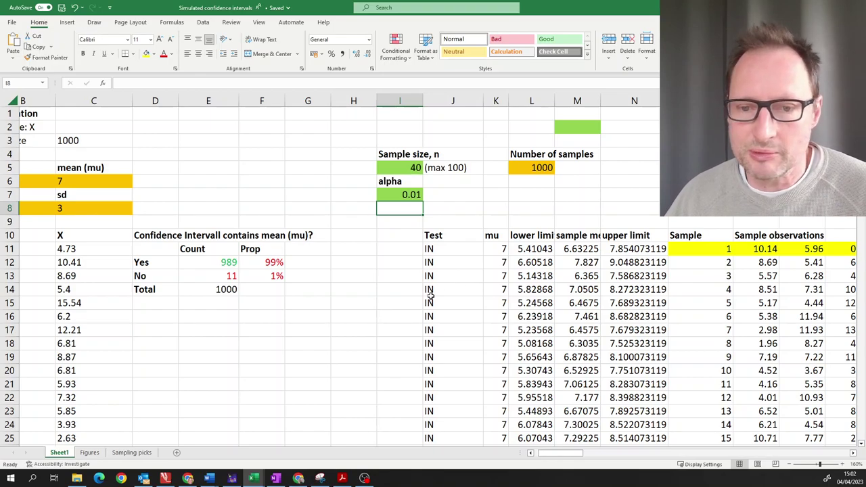
Fill cells L11:N11 yellow to match the rest of sample 1's row.
drag(542, 250, 633, 250)
click(146, 53)
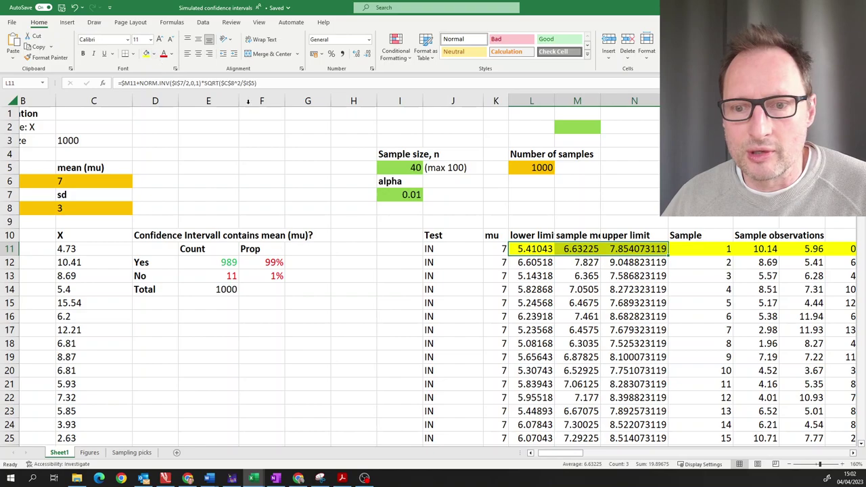
click(330, 311)
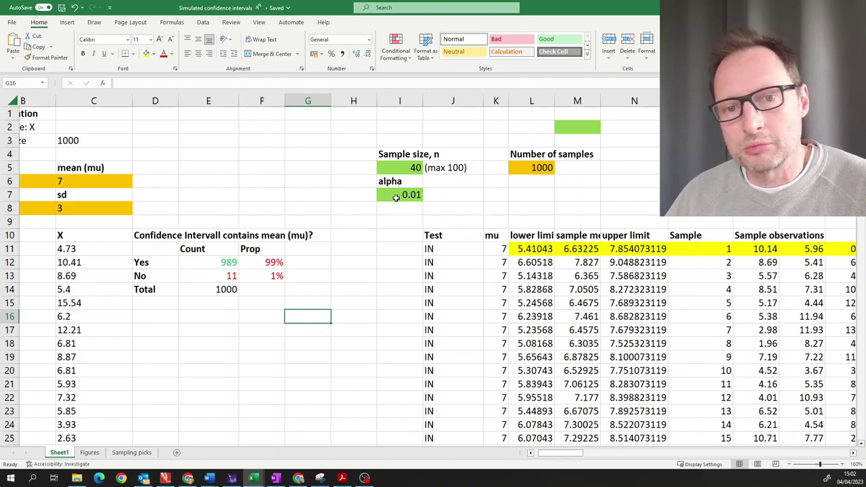
Review sample 1's lower limit 5.41043, mean 6.63225 and upper limit 7.854073119 formulas.
click(534, 250)
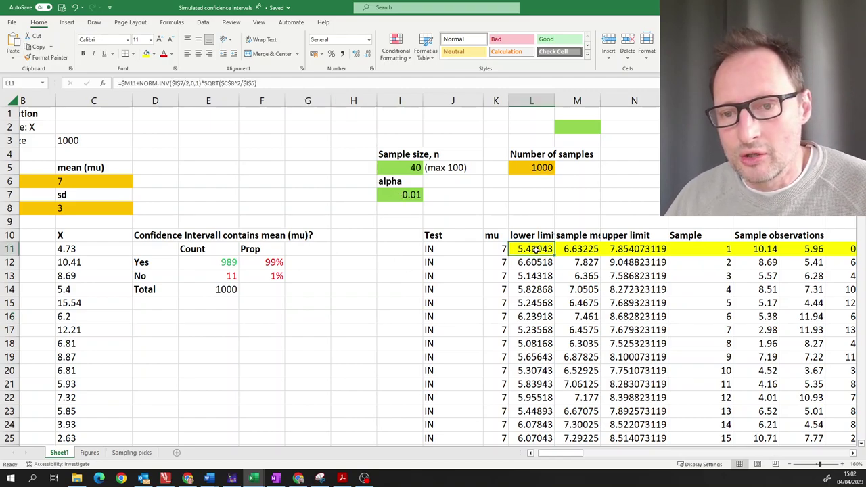
click(575, 248)
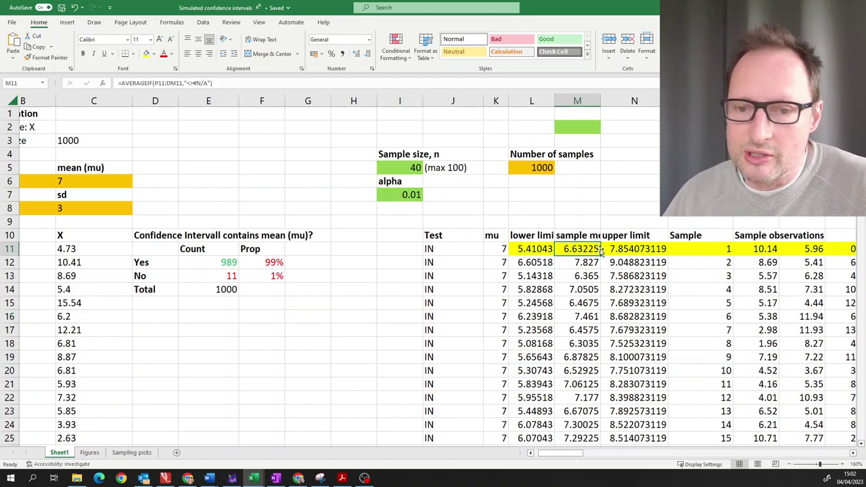
click(531, 250)
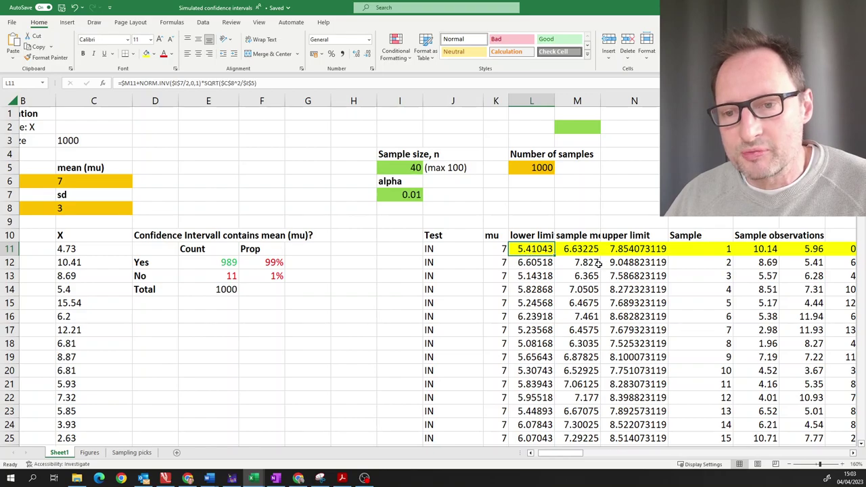
click(623, 249)
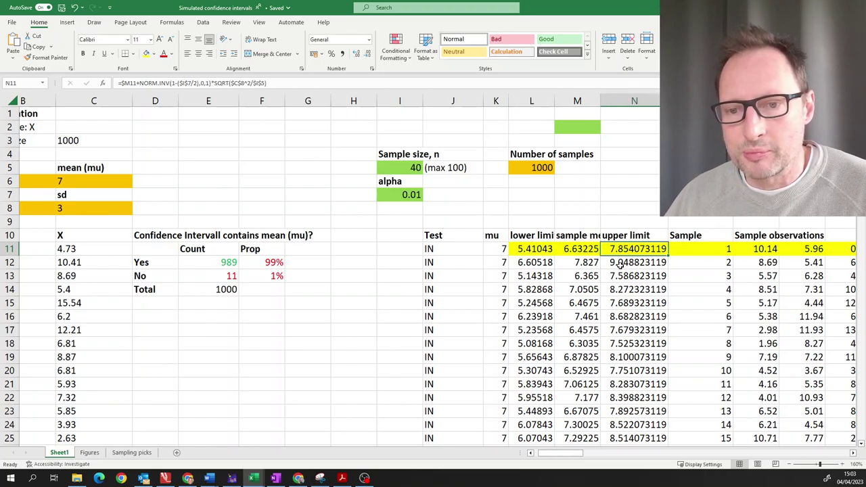
click(533, 252)
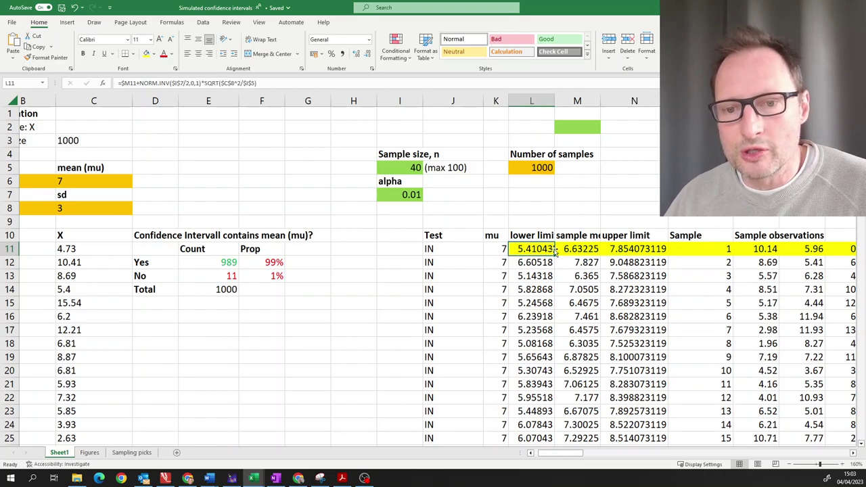
click(592, 249)
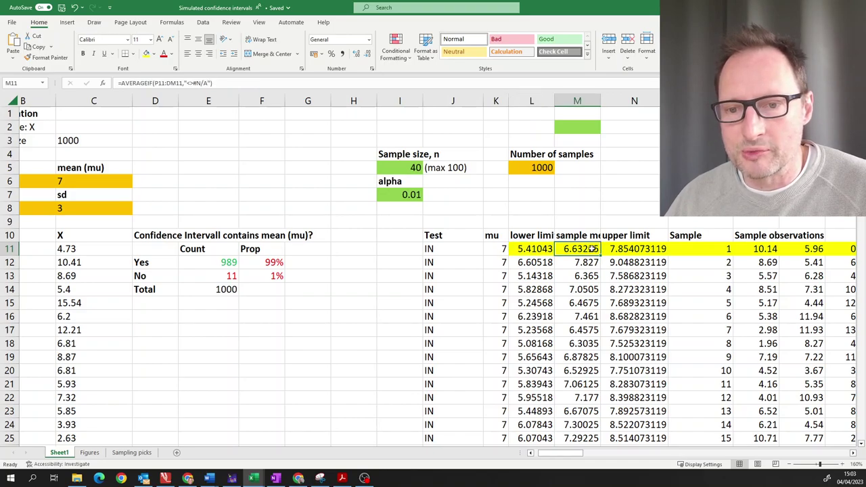
click(539, 249)
click(630, 250)
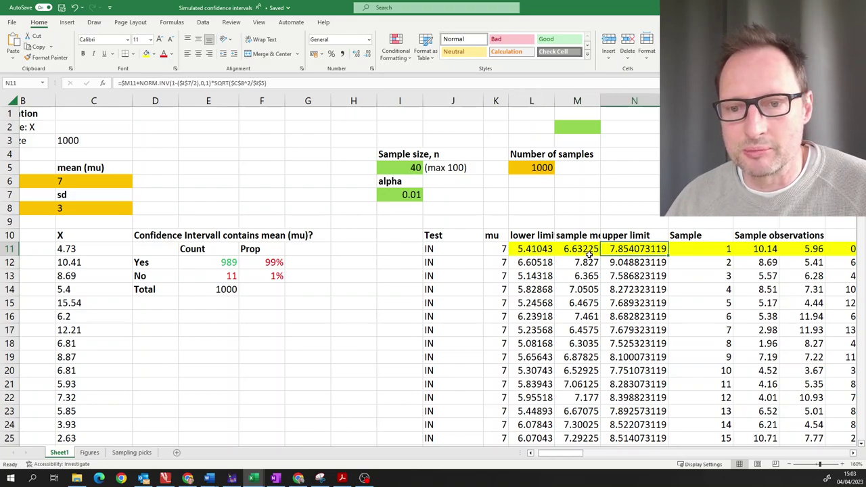
click(586, 252)
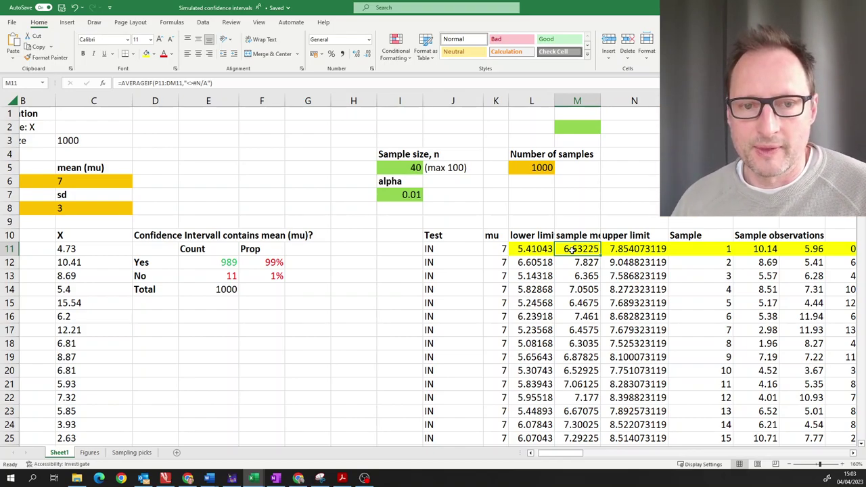
click(403, 196)
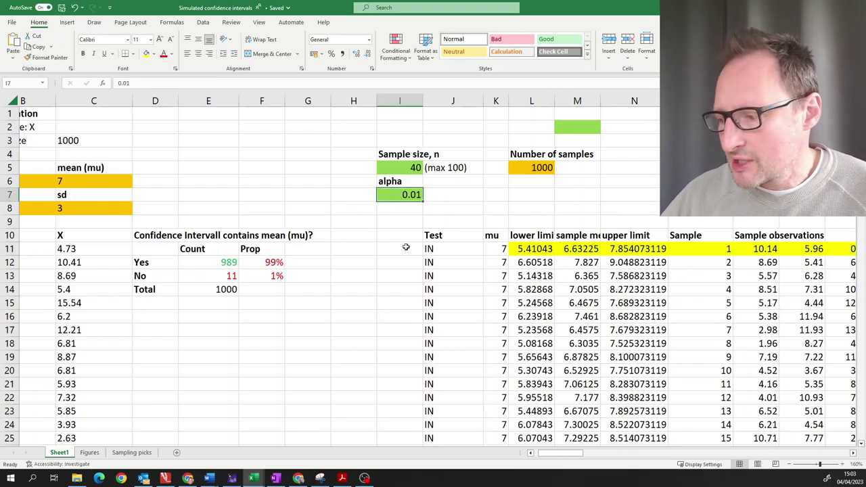
Set alpha in I7 to 0.1 and check sample 1's recalculated mean, lower and upper limit formulas.
text(0.)
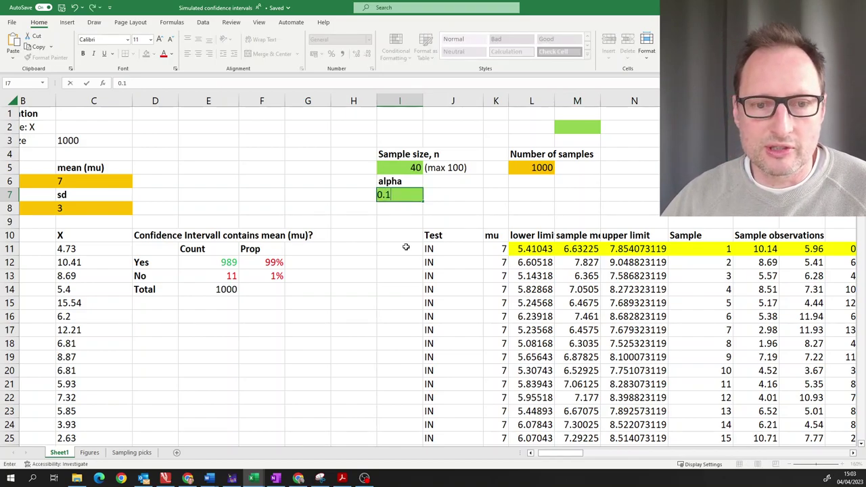
text(1)
key(Return)
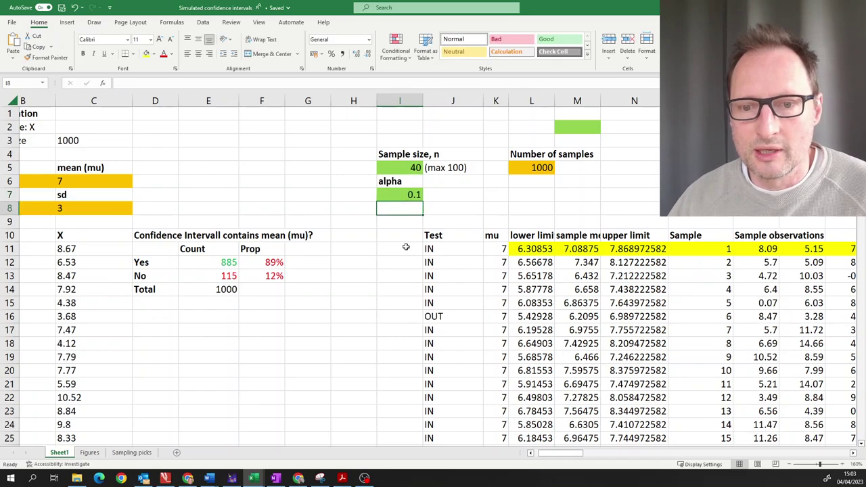
click(566, 250)
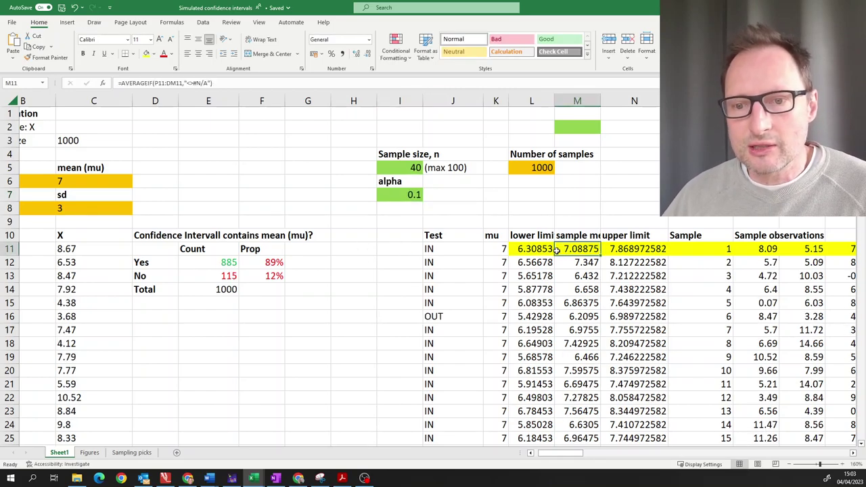
click(530, 250)
click(575, 248)
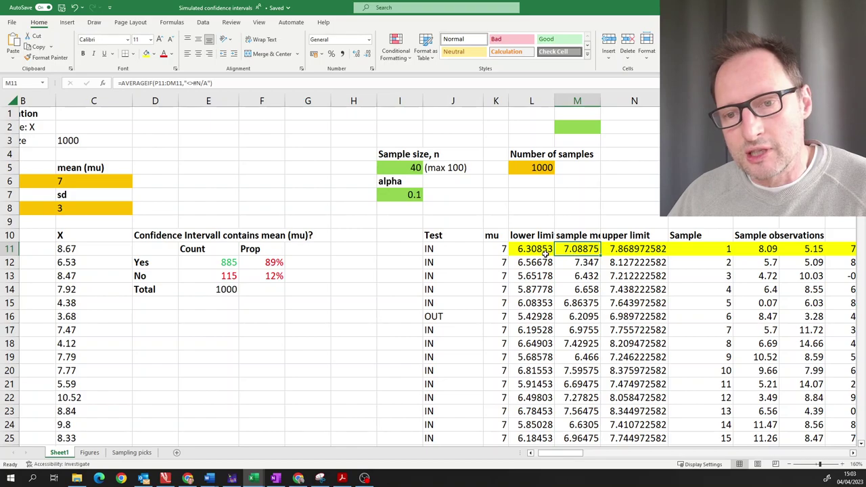
click(529, 248)
click(630, 247)
click(568, 247)
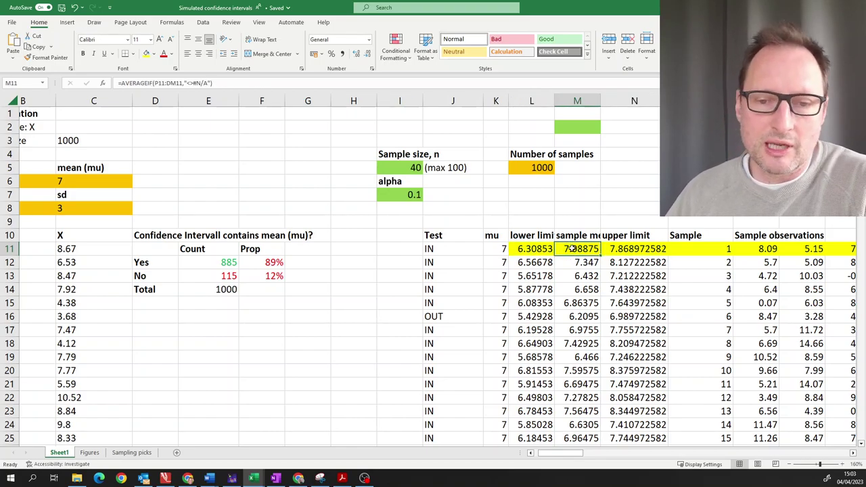
click(635, 252)
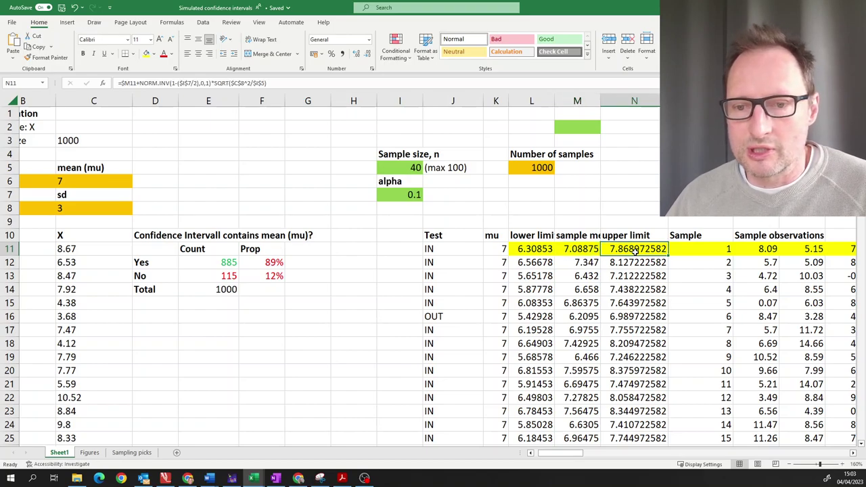
click(535, 248)
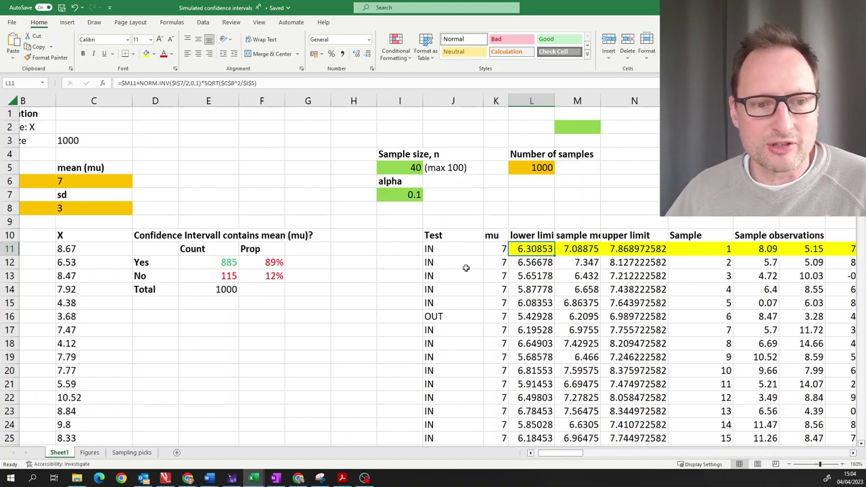
click(380, 195)
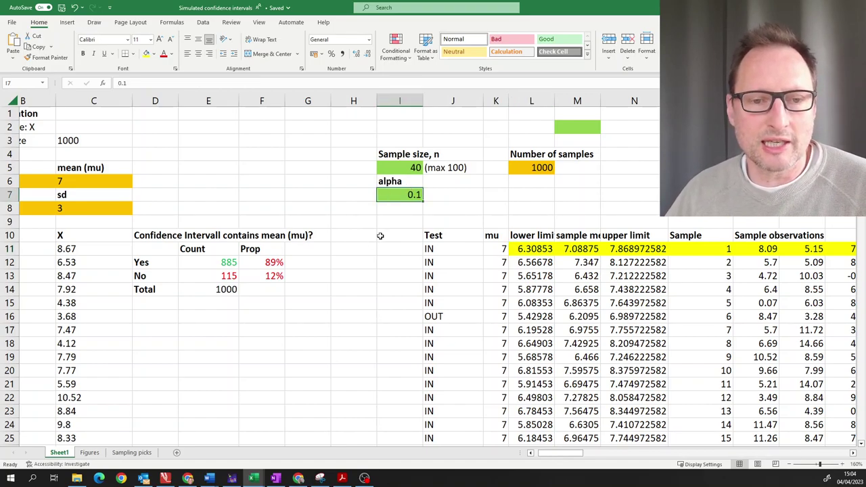